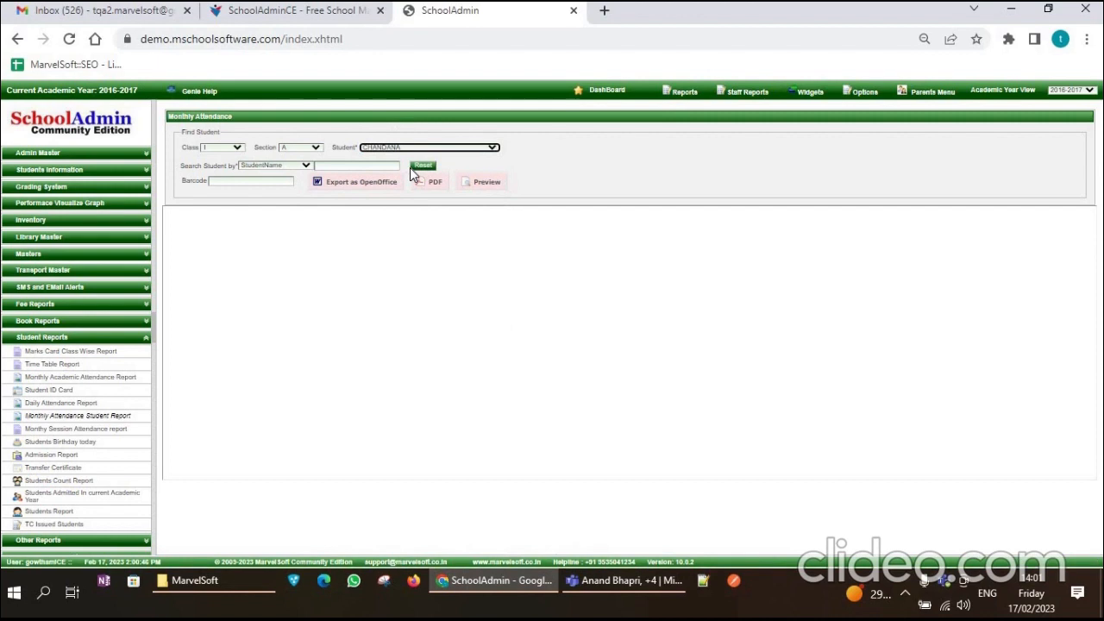
Generate the monthly attendance PDF report for the selected student and reset the search criteria
click(434, 186)
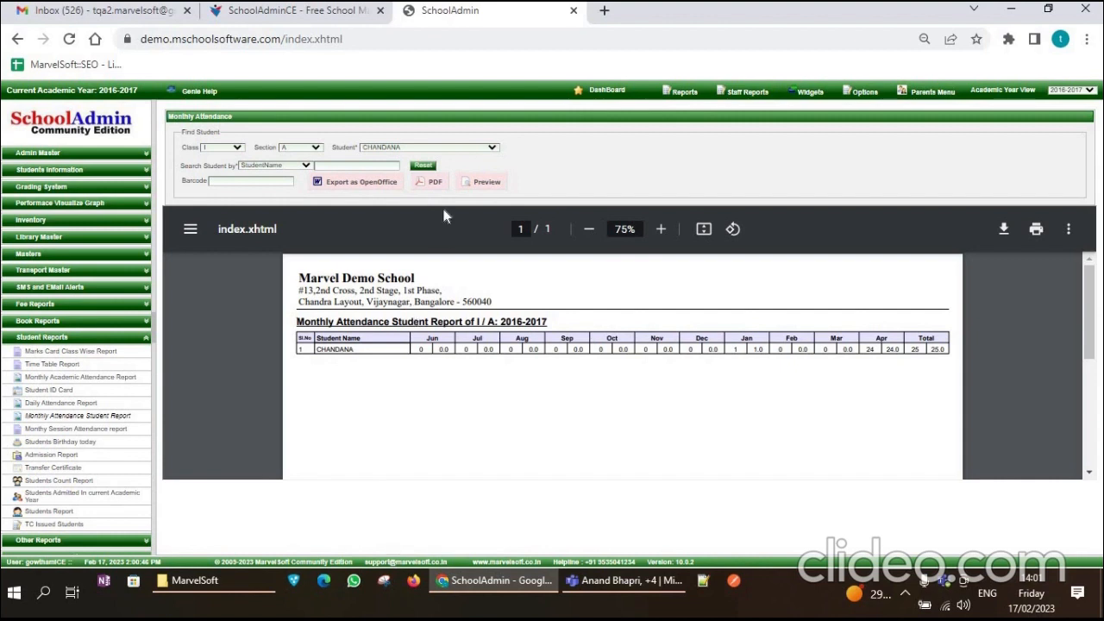
click(420, 165)
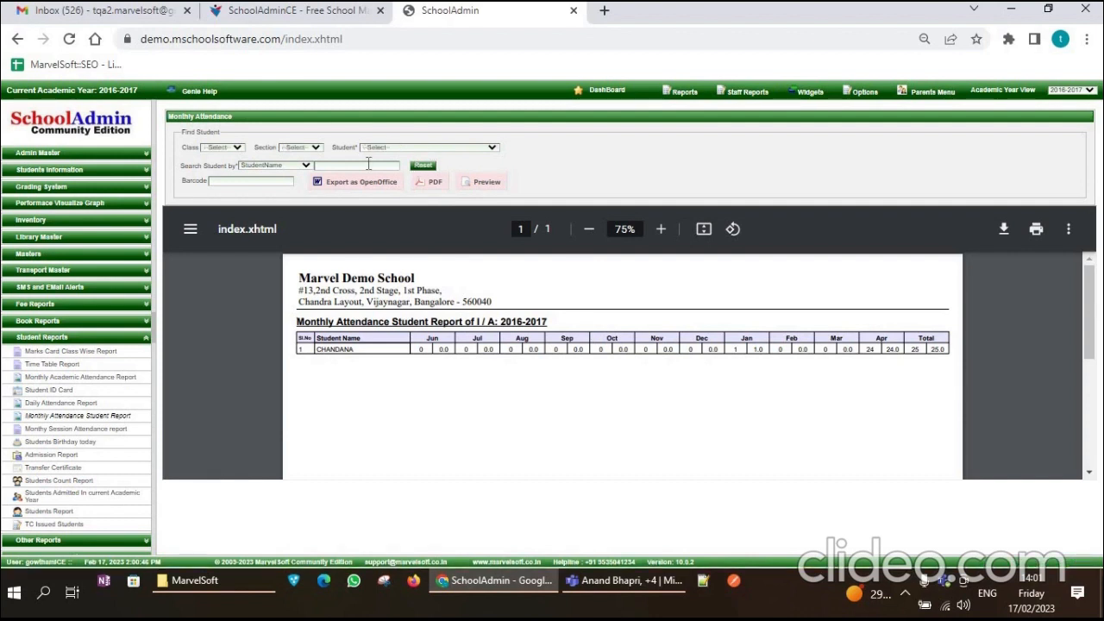
Generate the monthly attendance PDF report for all students of class I, section A, and review its pages
click(214, 148)
click(223, 183)
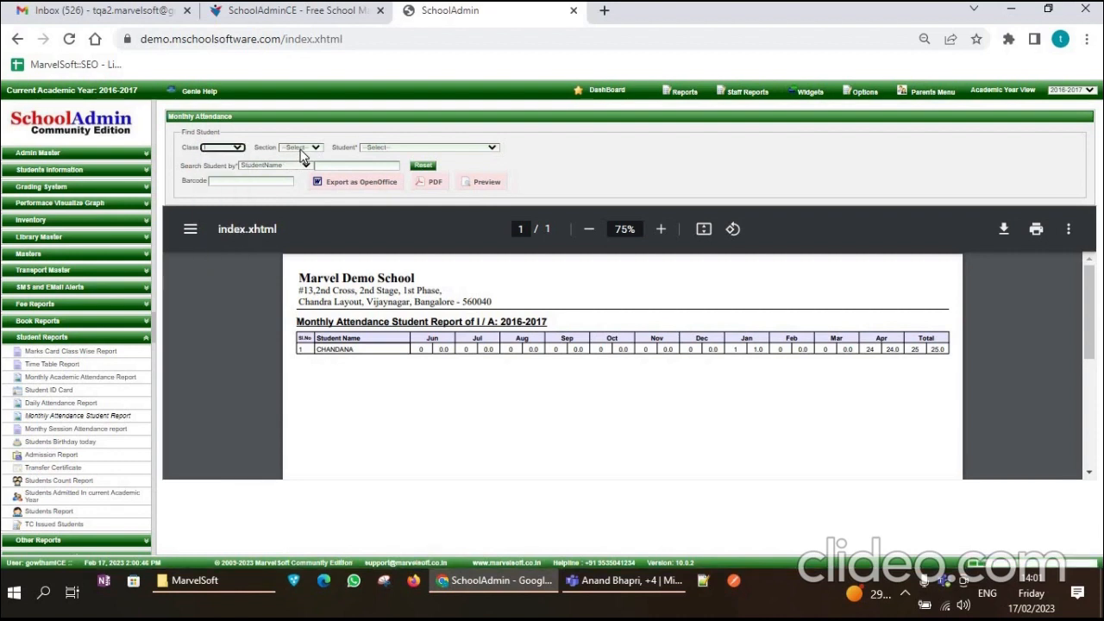
click(302, 149)
click(300, 169)
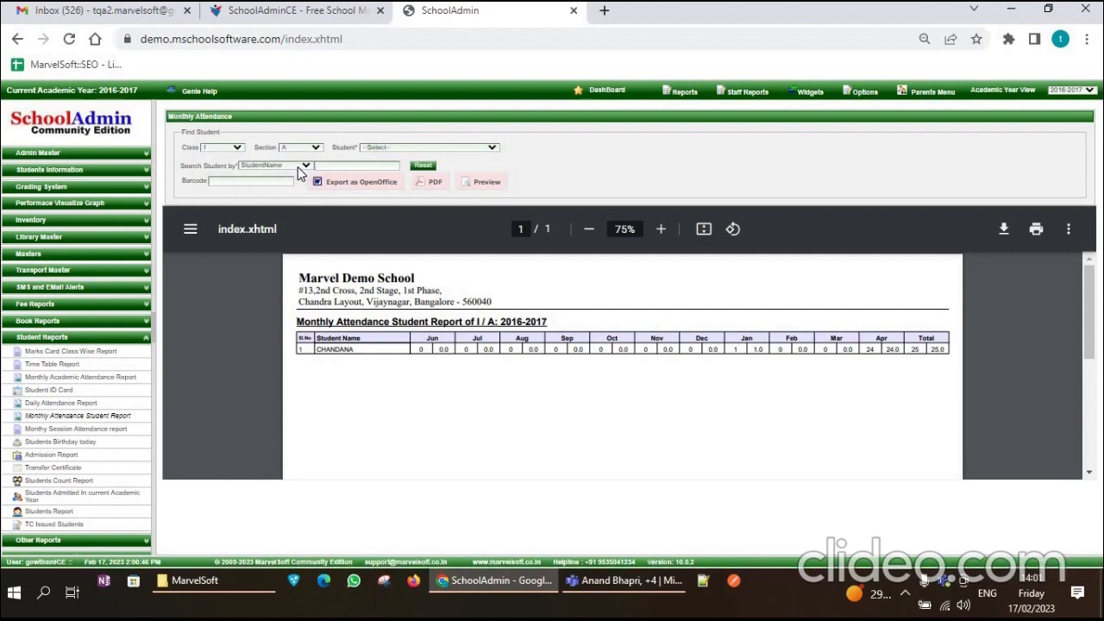
click(435, 184)
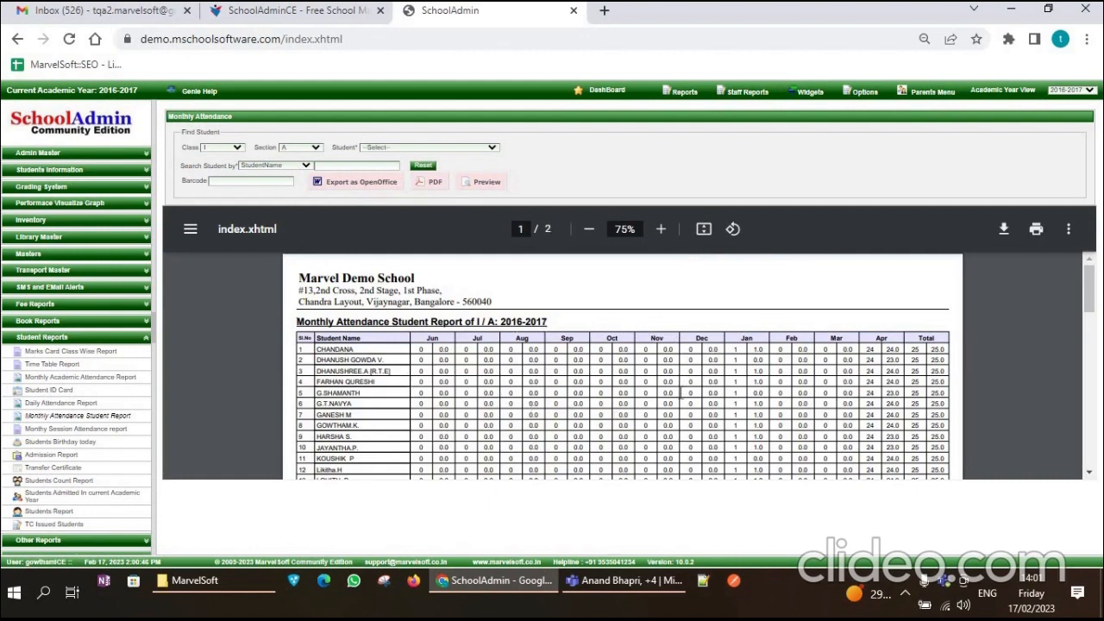
scroll(682, 380, down, 15)
scroll(681, 403, down, 2)
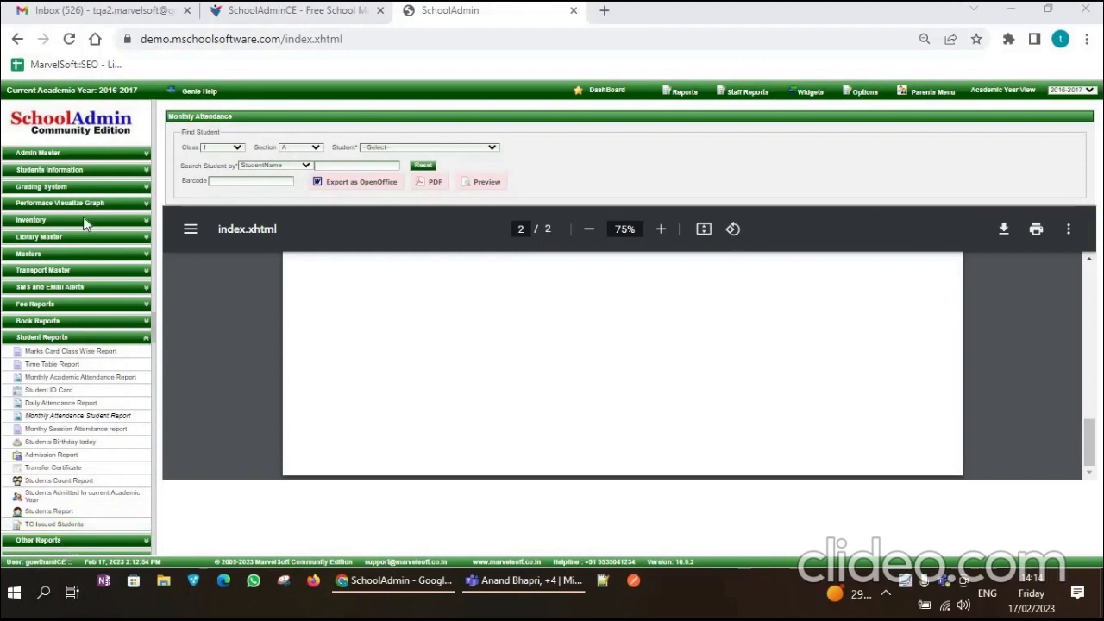
Open the Monthly Attendance entry form under Students Information and choose class I, section A
click(103, 170)
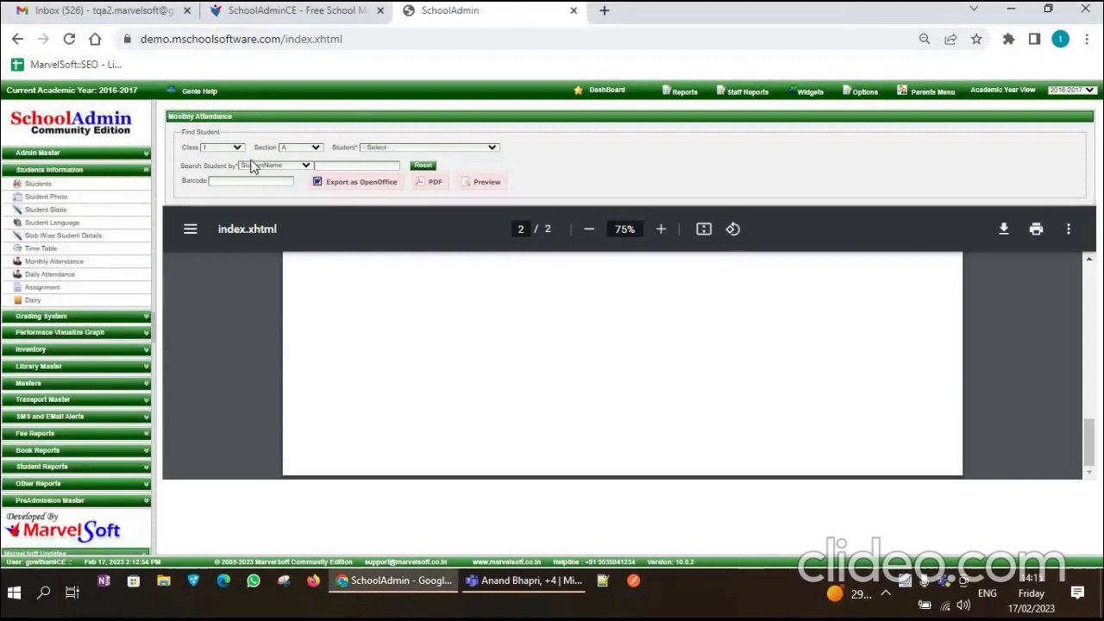
click(46, 266)
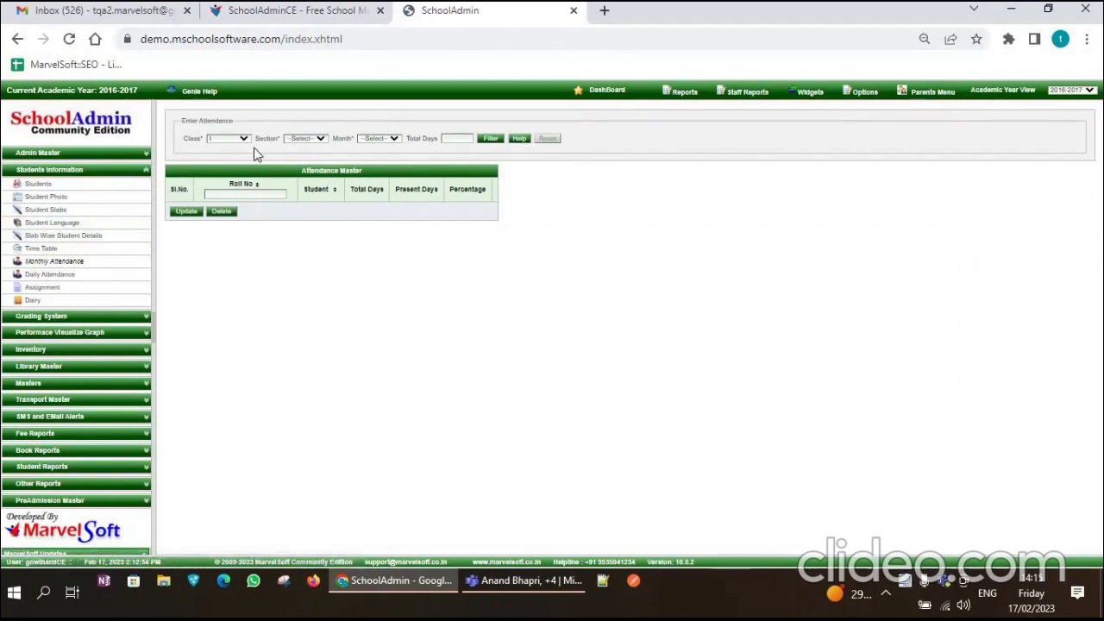
click(222, 141)
click(220, 182)
click(304, 140)
click(301, 157)
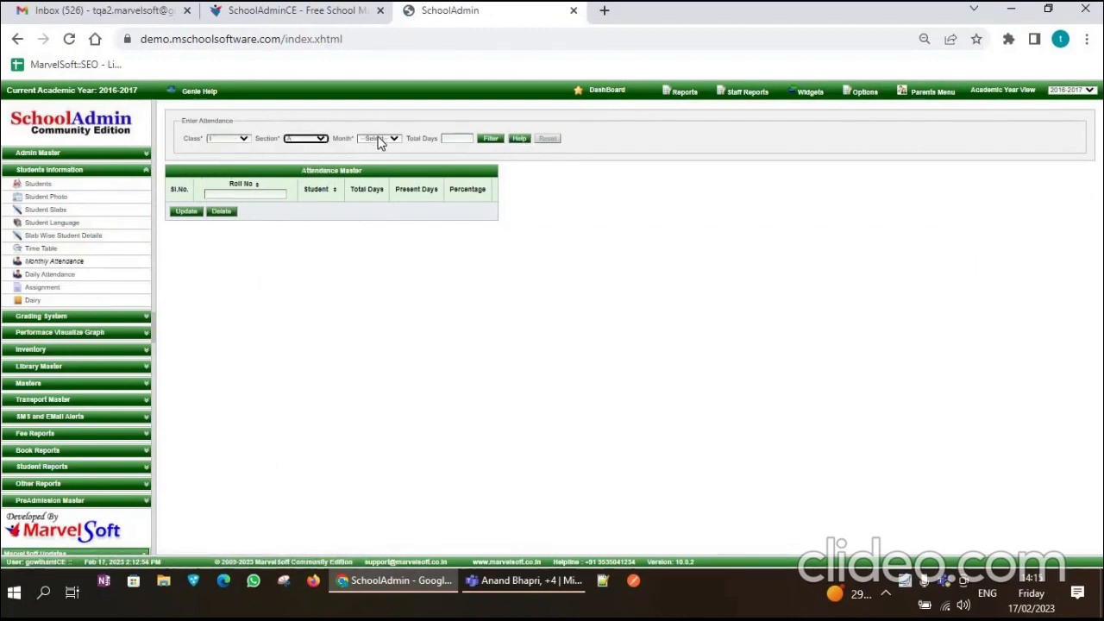
Set the month to Jun and the total days to 26, and load the student attendance list
click(372, 140)
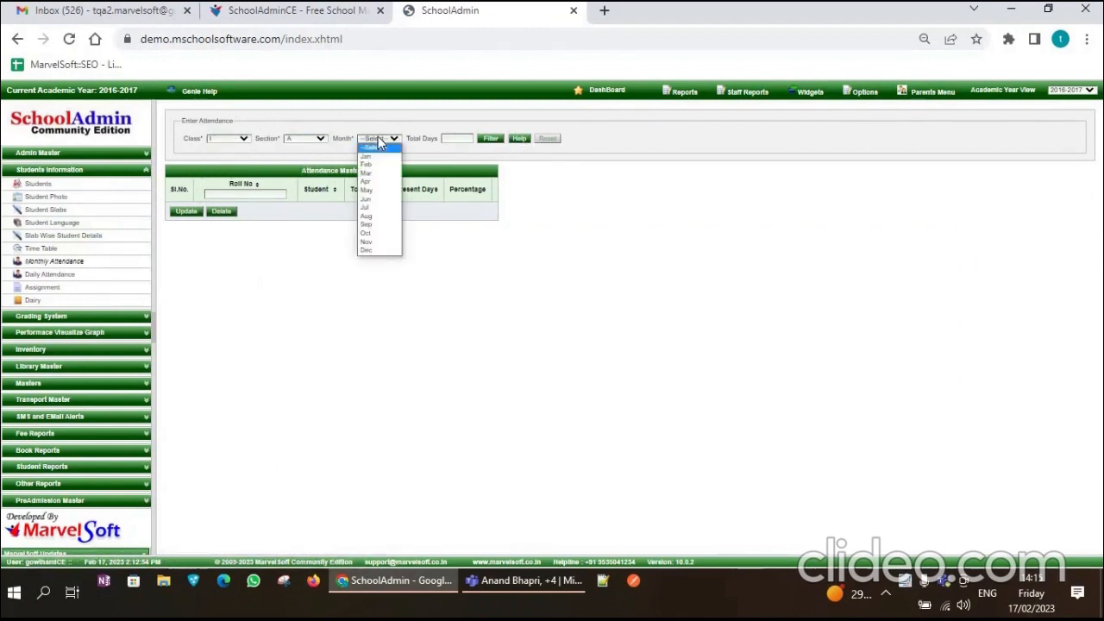
click(376, 202)
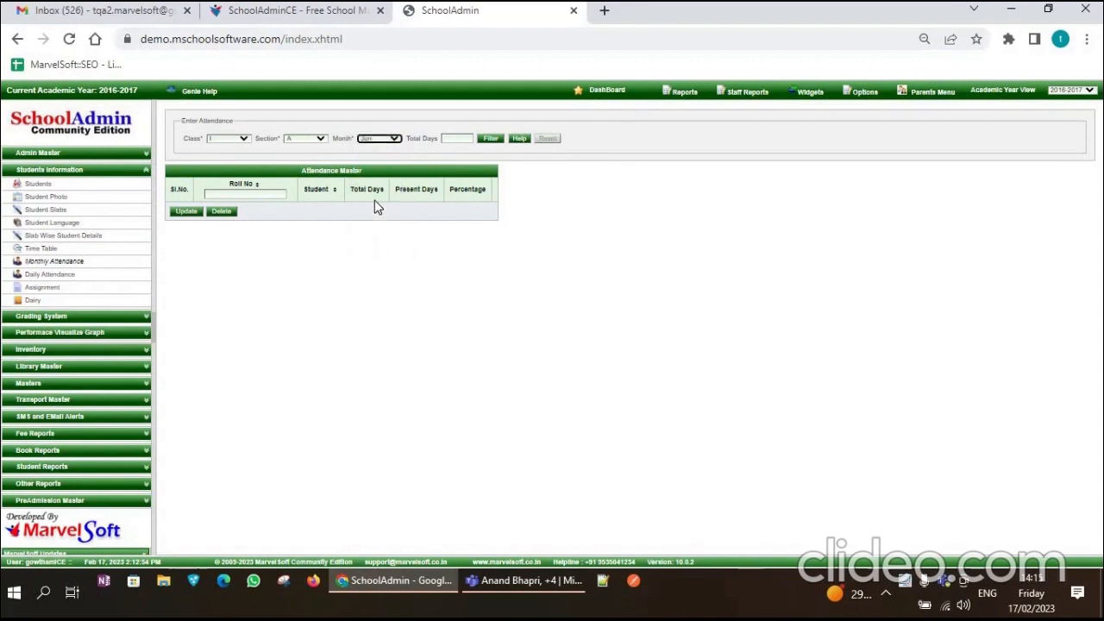
click(466, 138)
text(26)
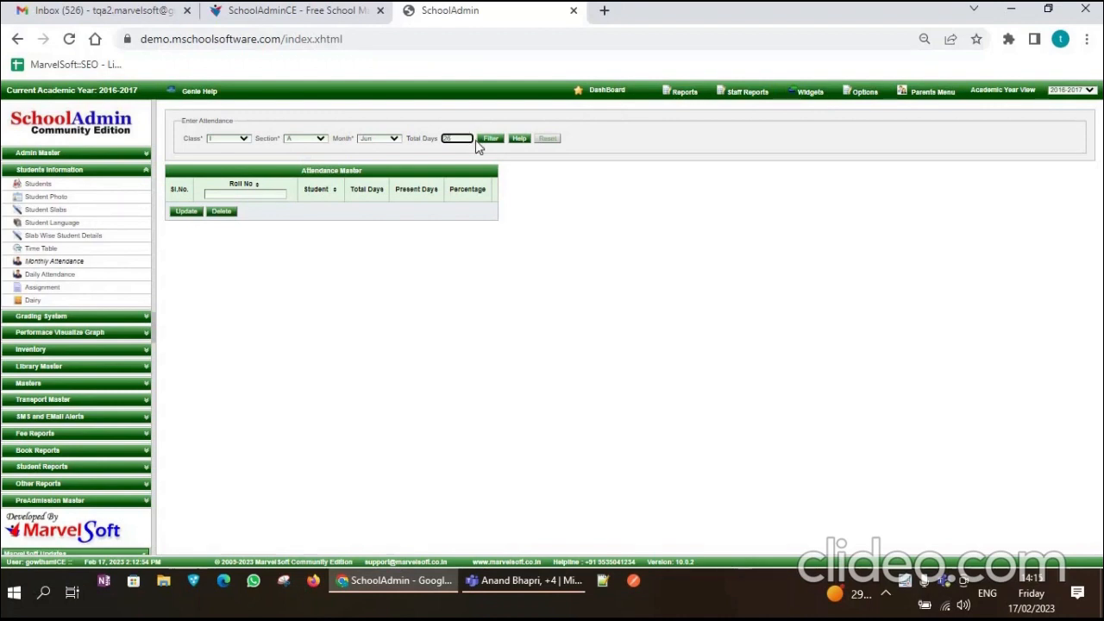
click(492, 140)
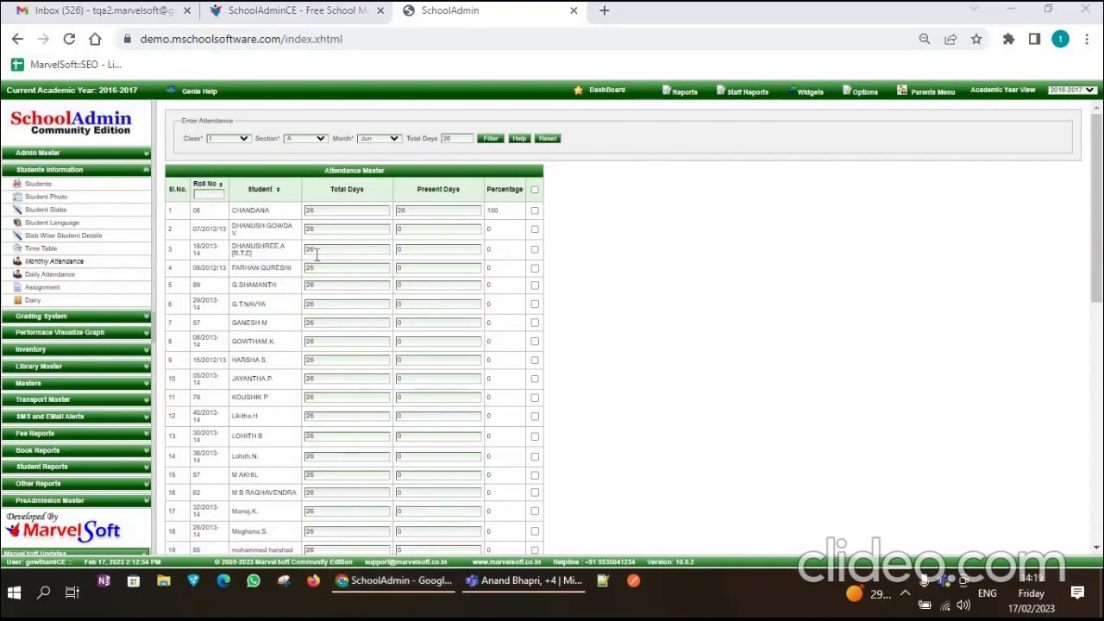
Set the present days of the second, third and fourth students to 26, 25 and 26
click(419, 215)
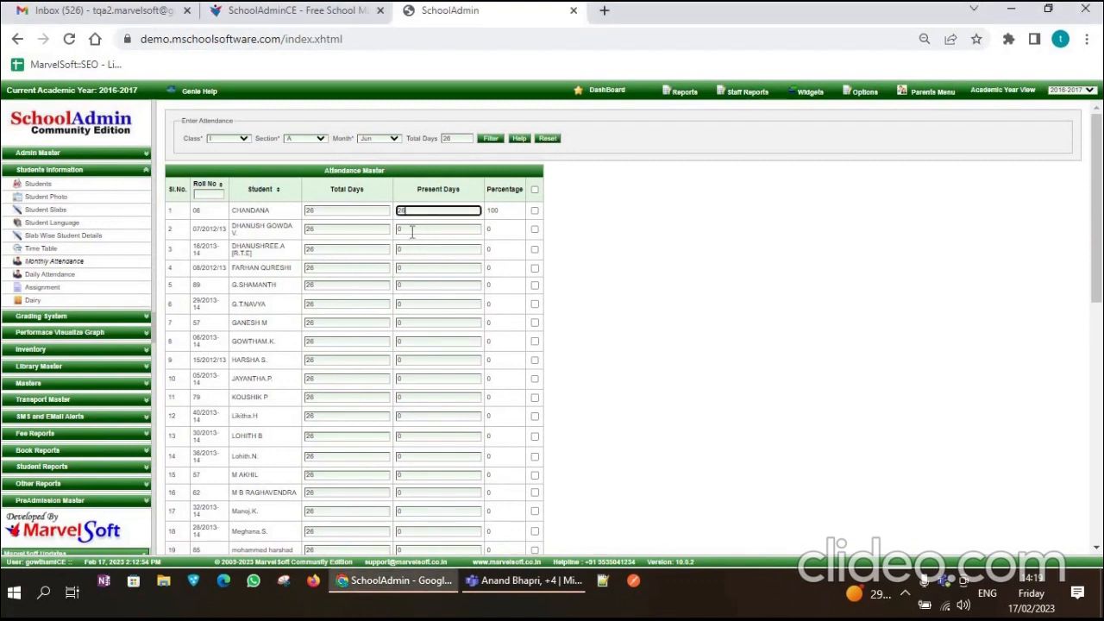
click(411, 229)
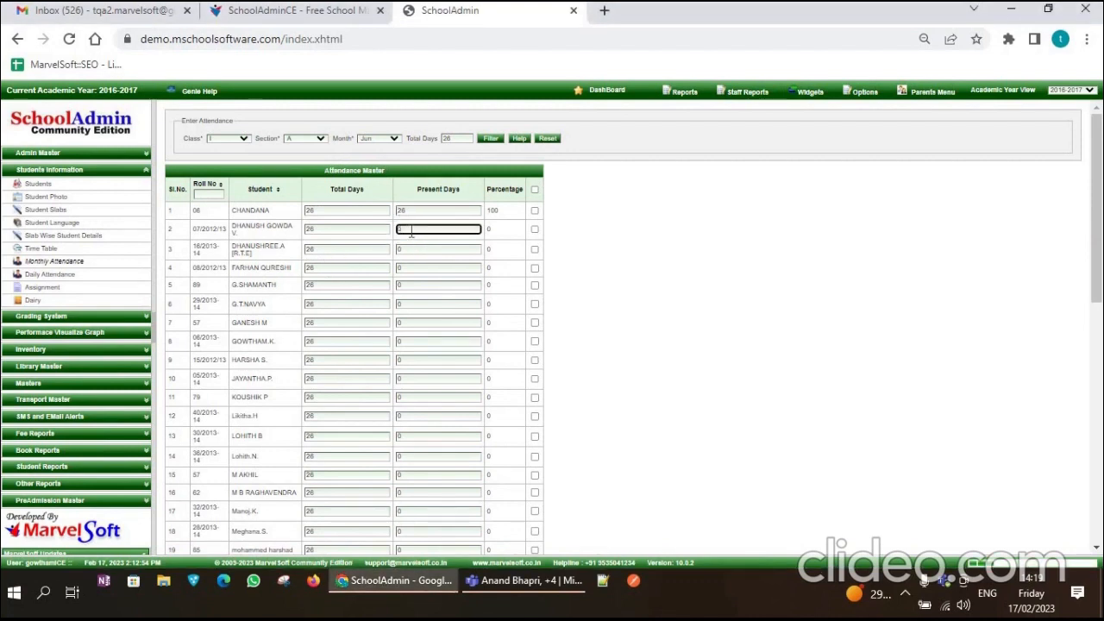
key(BackSpace)
text(26)
key(Tab)
text(25)
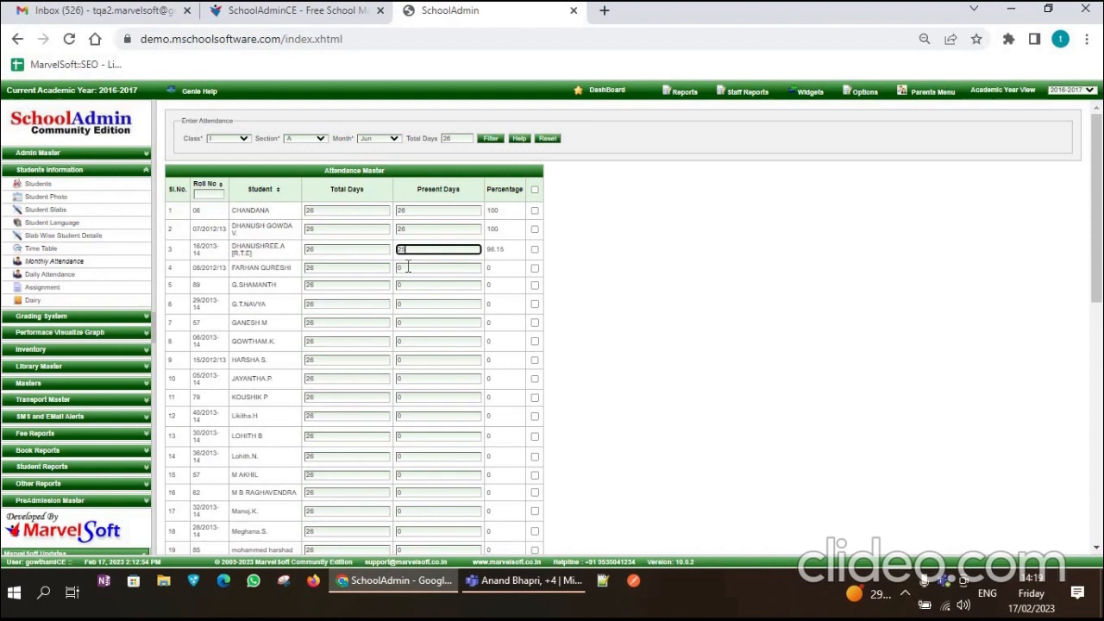
key(Tab)
key(BackSpace)
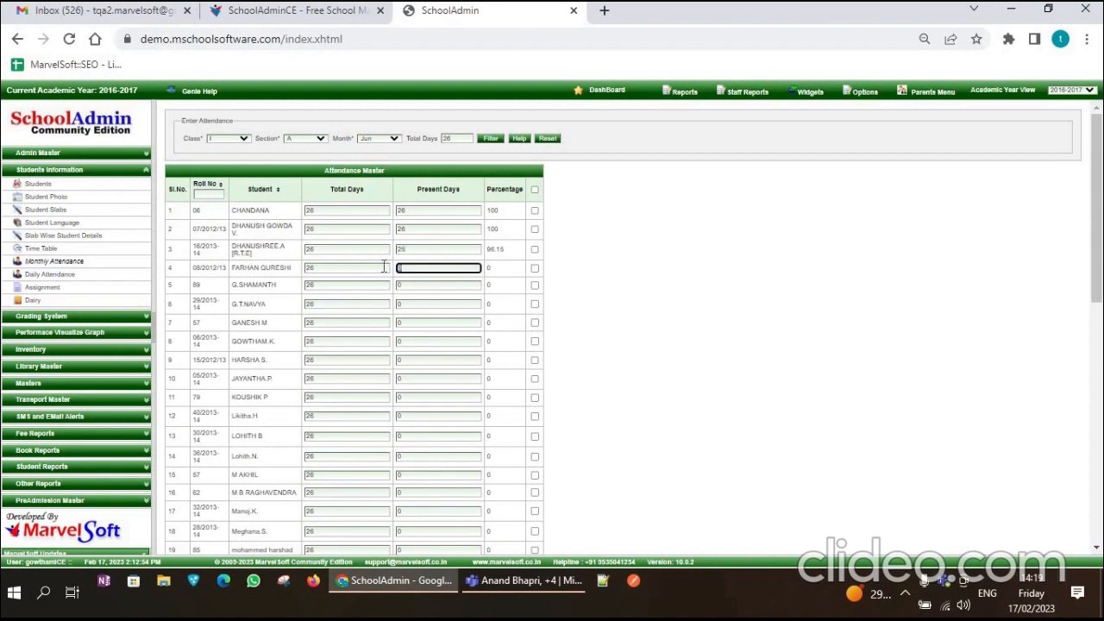
text(26)
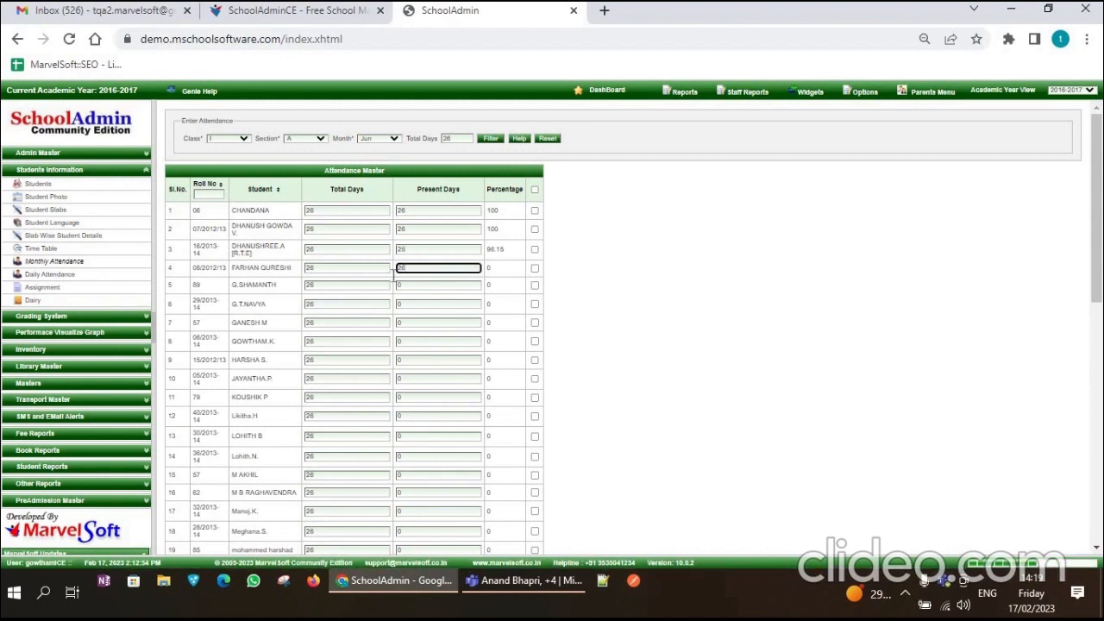
Set the present days of the fifth and sixth students to 26 each
key(Tab)
key(BackSpace)
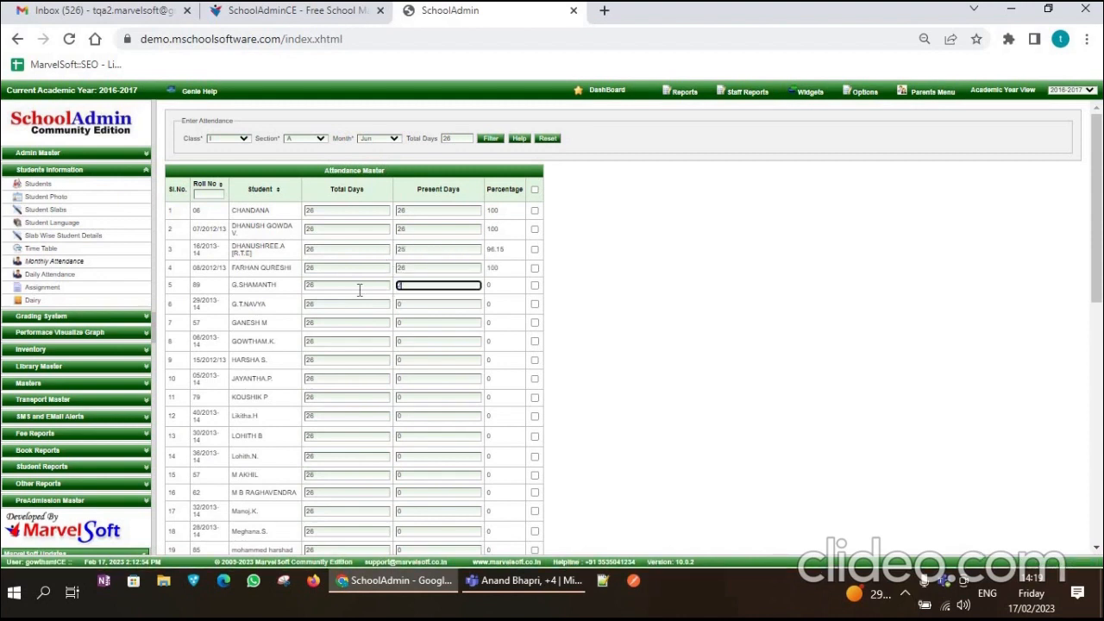
text(26)
key(Tab)
key(BackSpace)
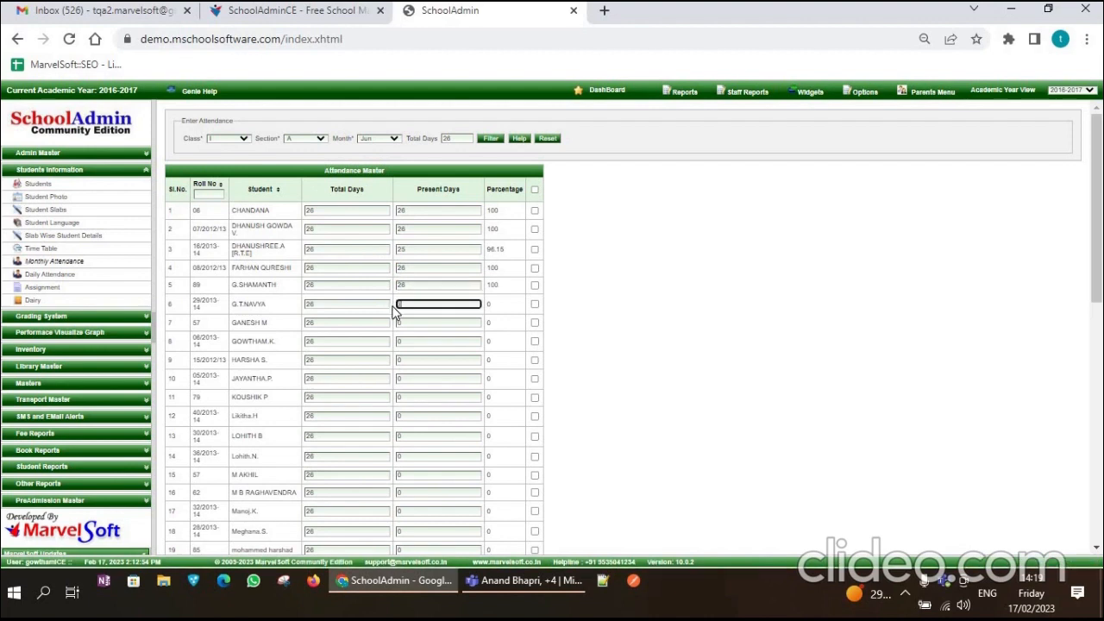
text(26)
Try to enter 27 present days for the seventh student, exceeding the 26 total days
key(Tab)
key(BackSpace)
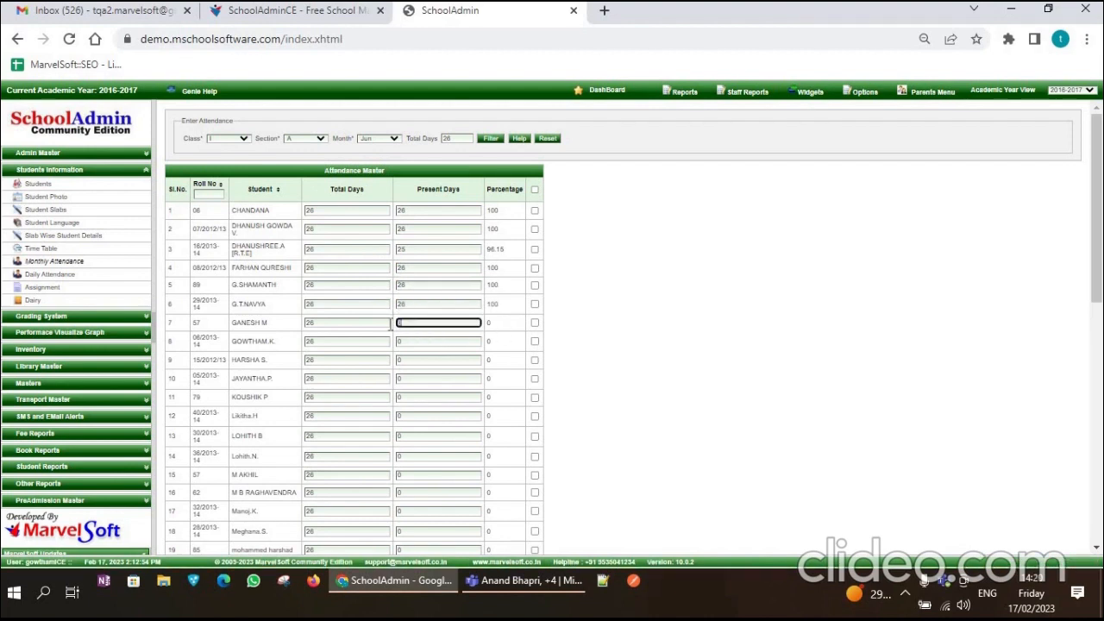
text(27)
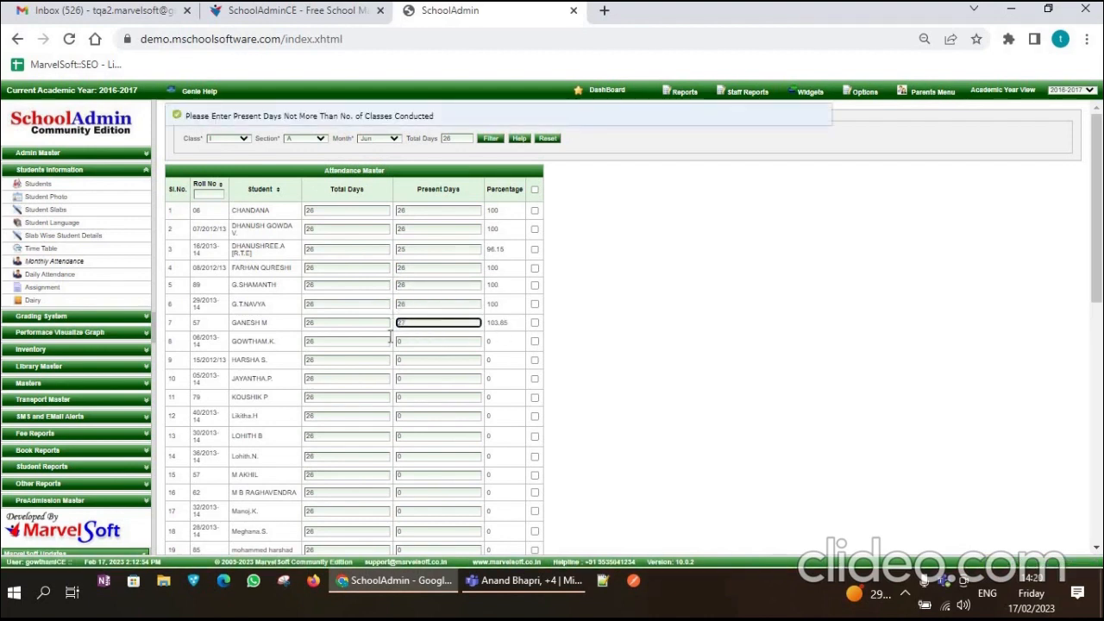
key(Tab)
key(BackSpace)
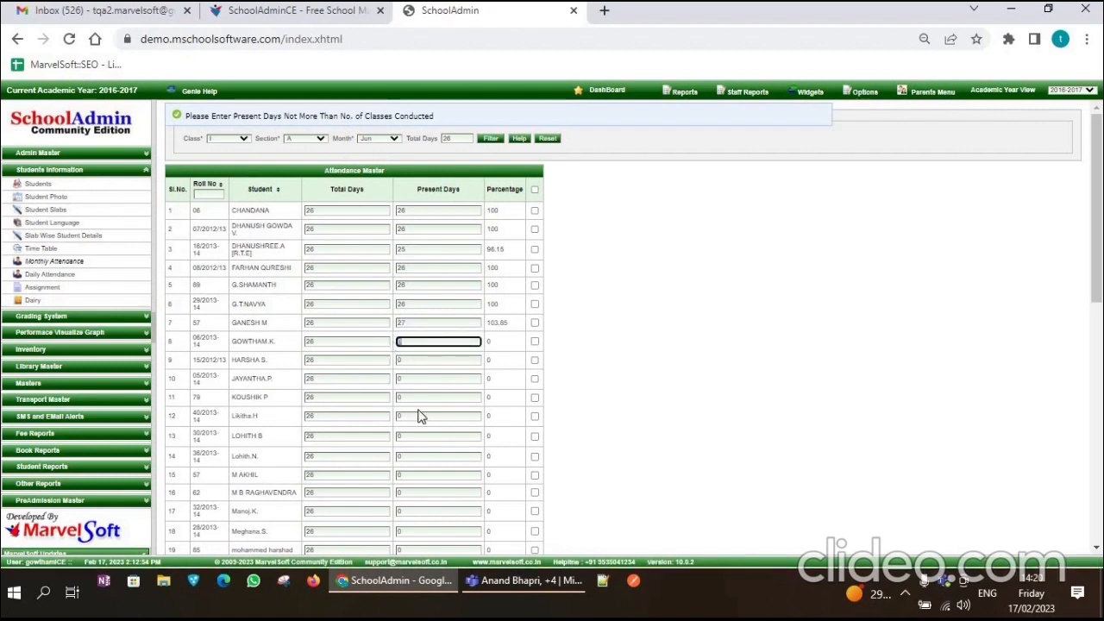
Set the seventh student's present days to 25 and save the class attendance with Update
click(412, 320)
key(BackSpace)
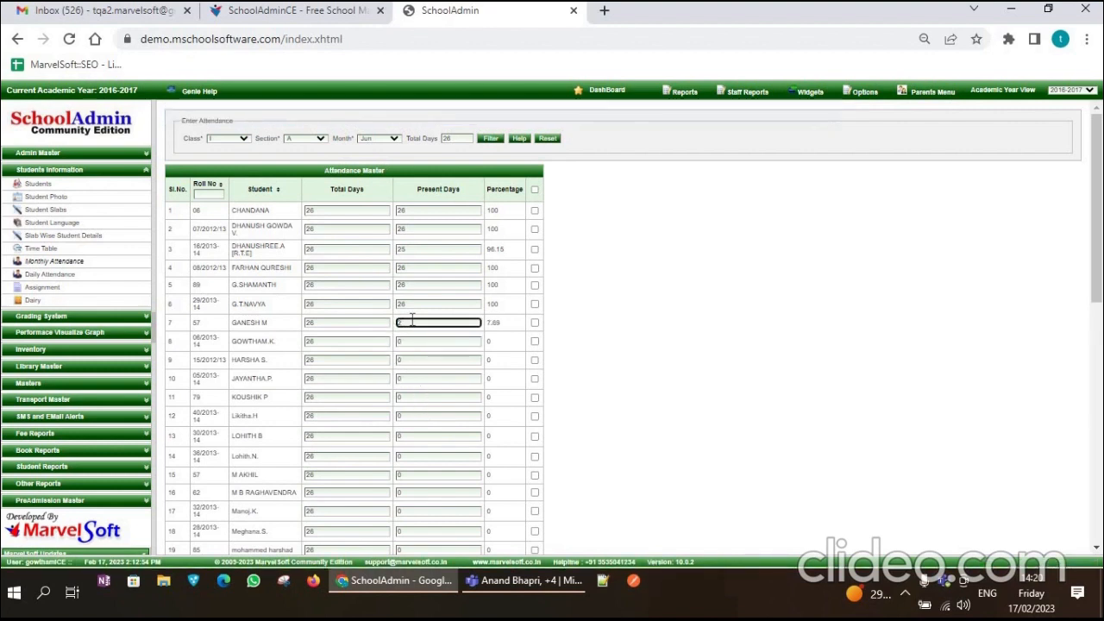
text(5)
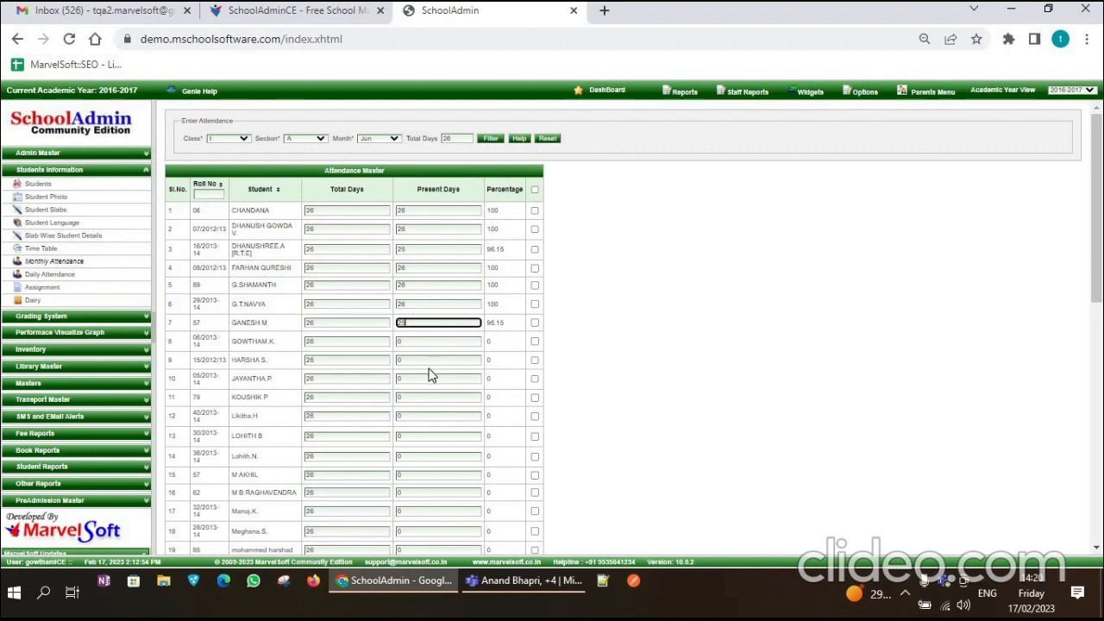
scroll(328, 424, down, 6)
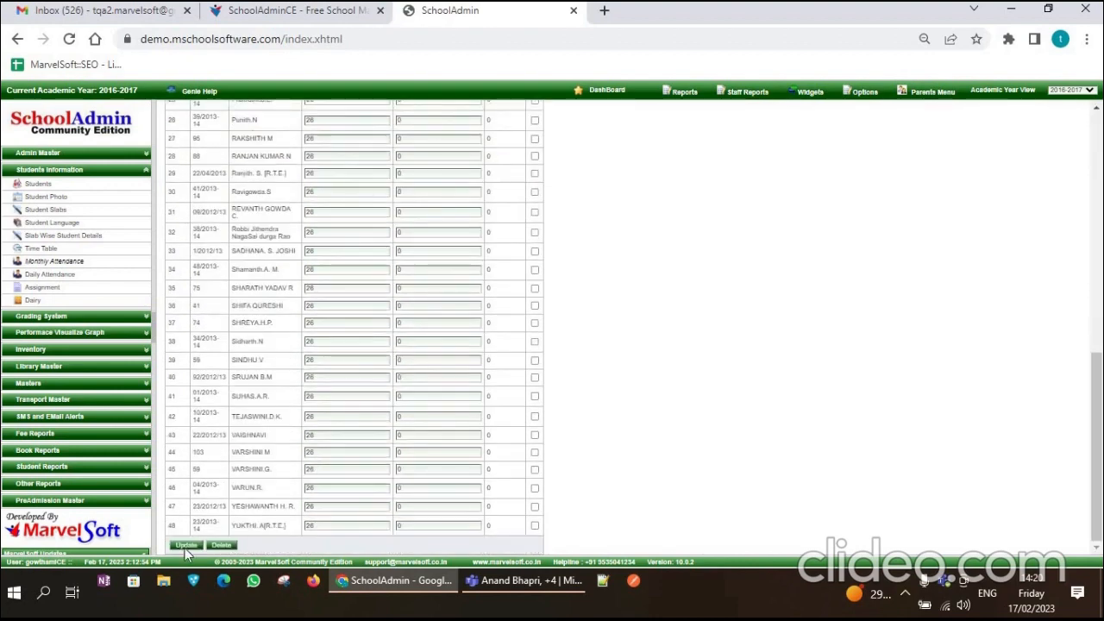
click(185, 546)
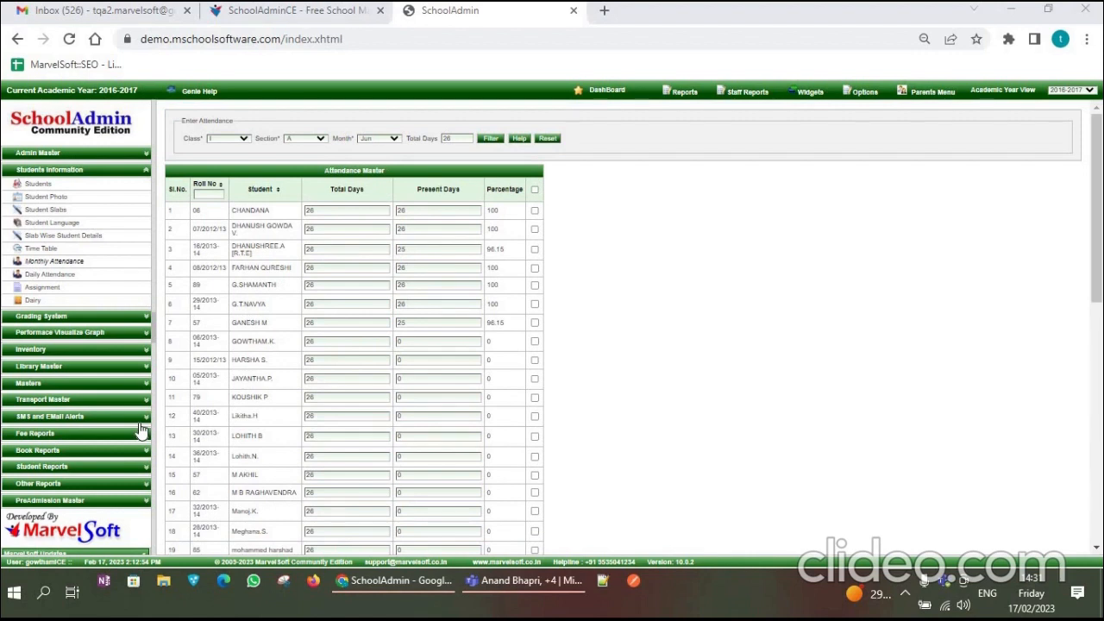
Open the Monthly Attendance Student Report under Student Reports
click(83, 170)
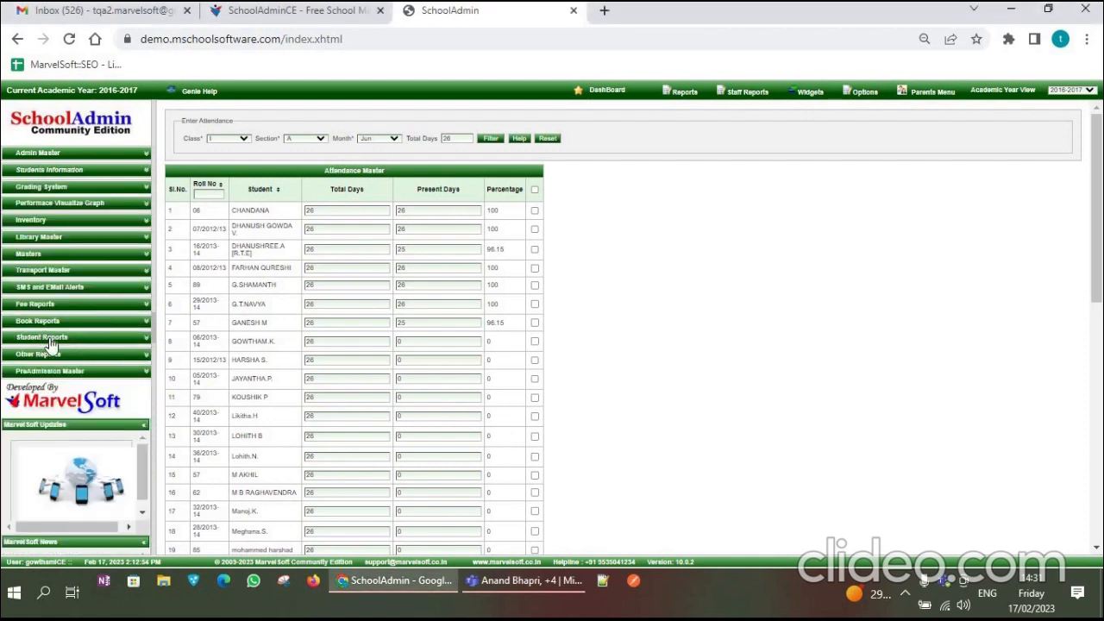
click(51, 342)
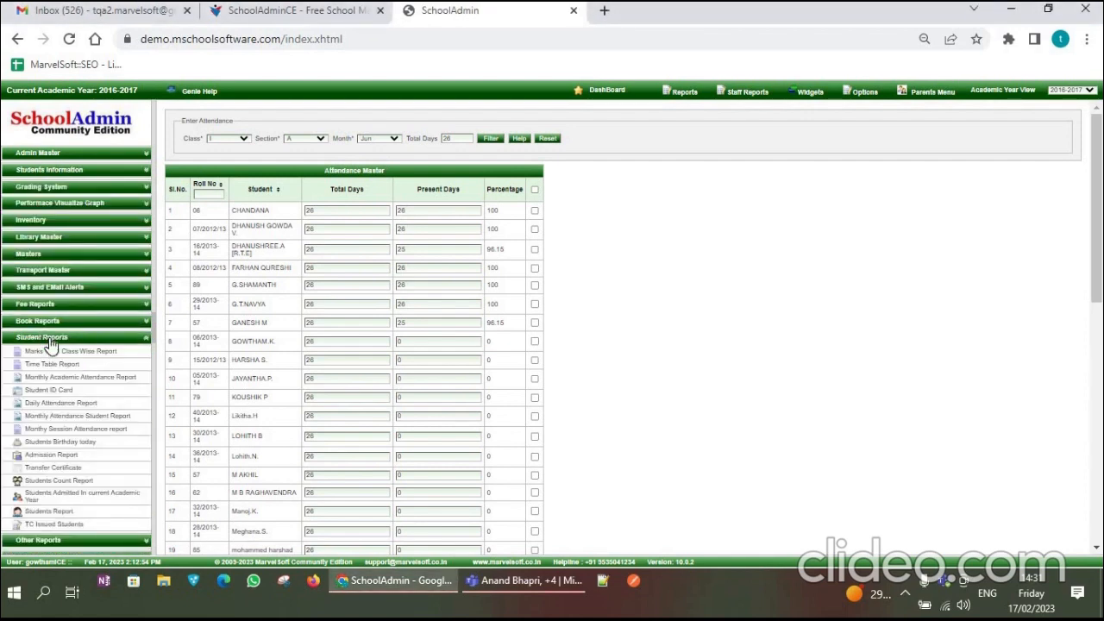
click(62, 417)
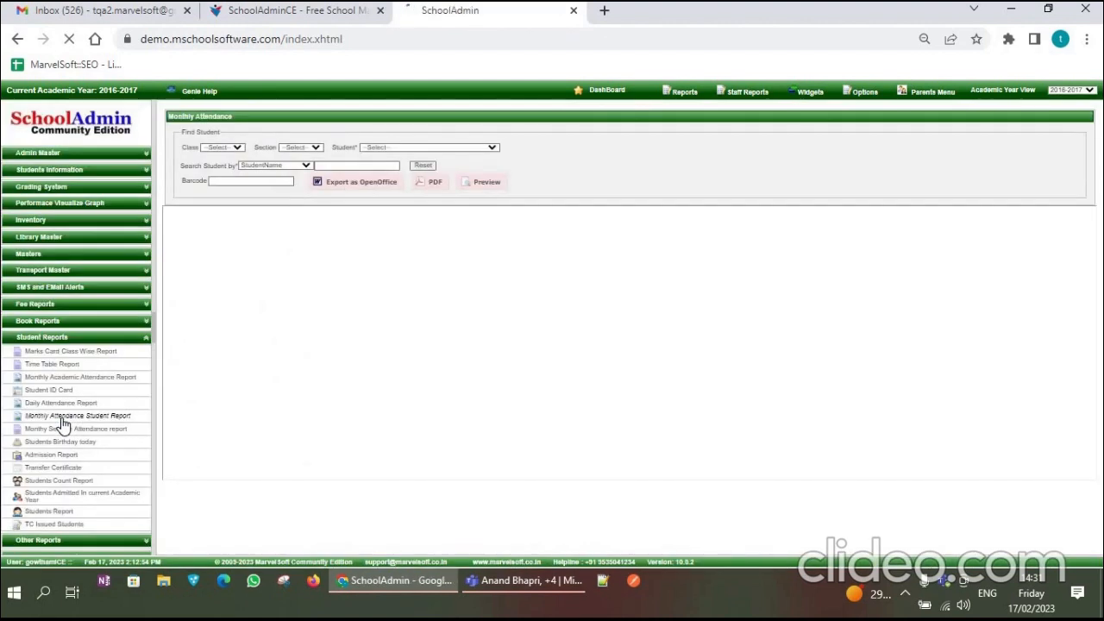
Select class I, section A, generate the attendance report as PDF and check the student rows
click(222, 147)
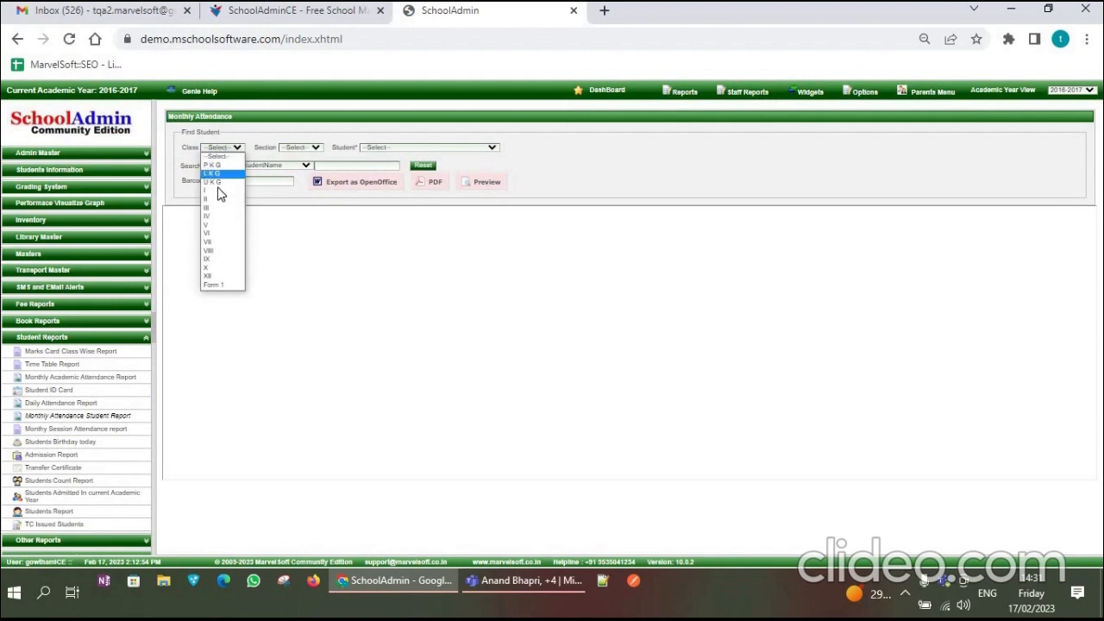
click(219, 191)
click(312, 148)
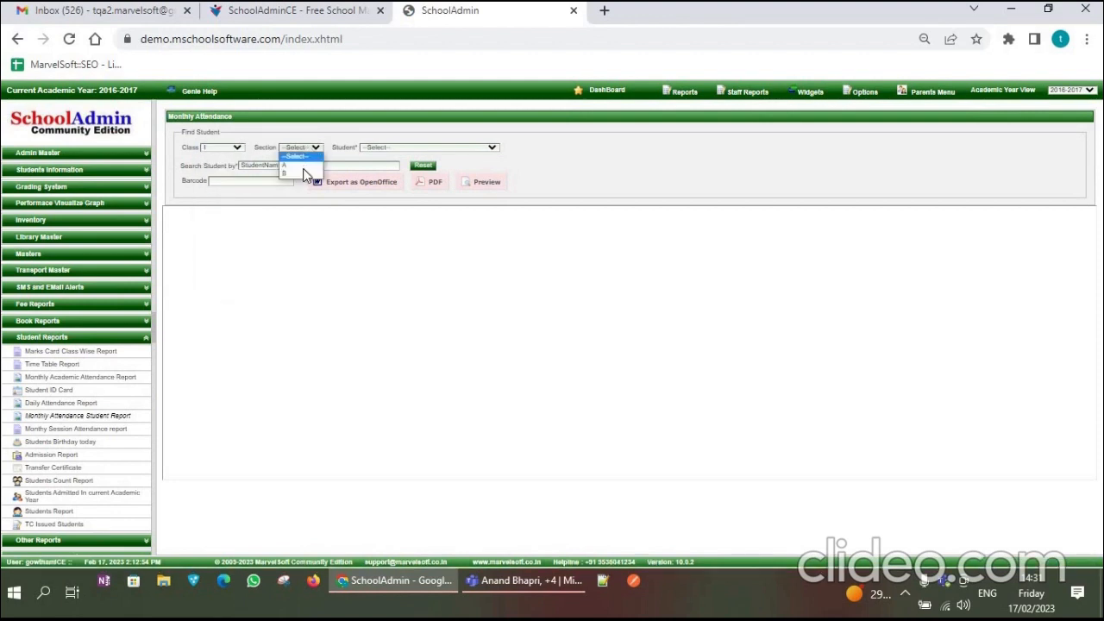
click(426, 187)
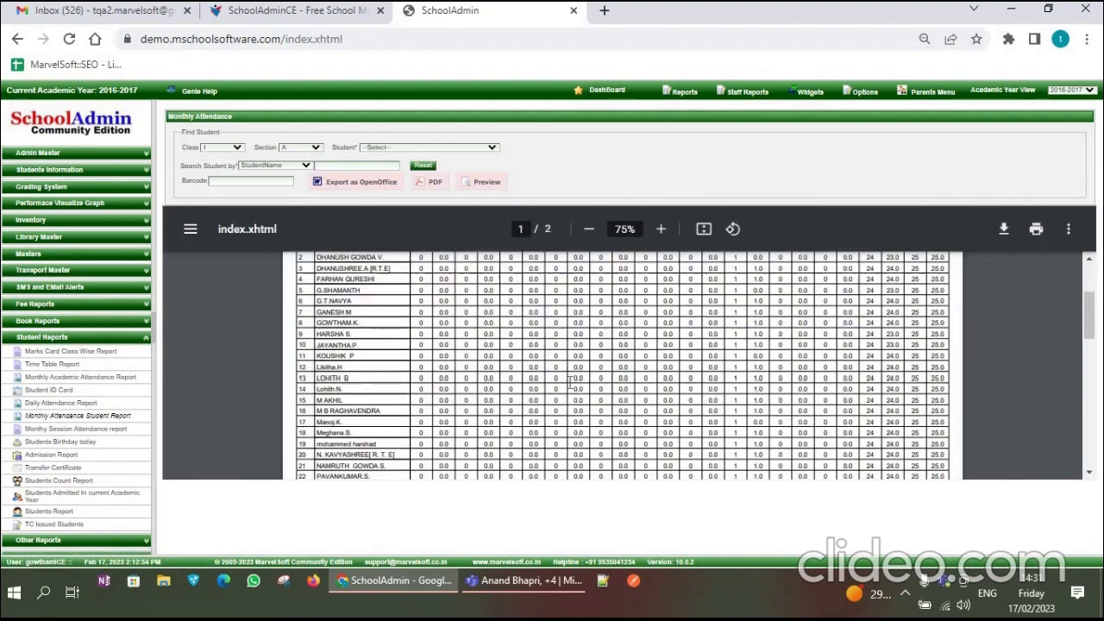
scroll(570, 383, down, 5)
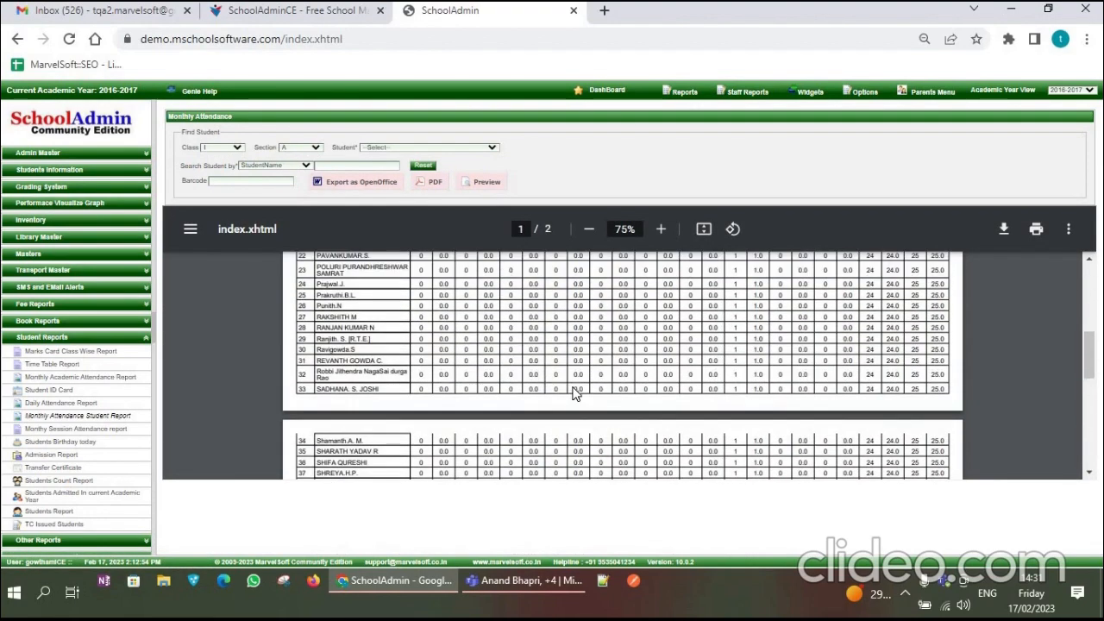
scroll(575, 392, up, 6)
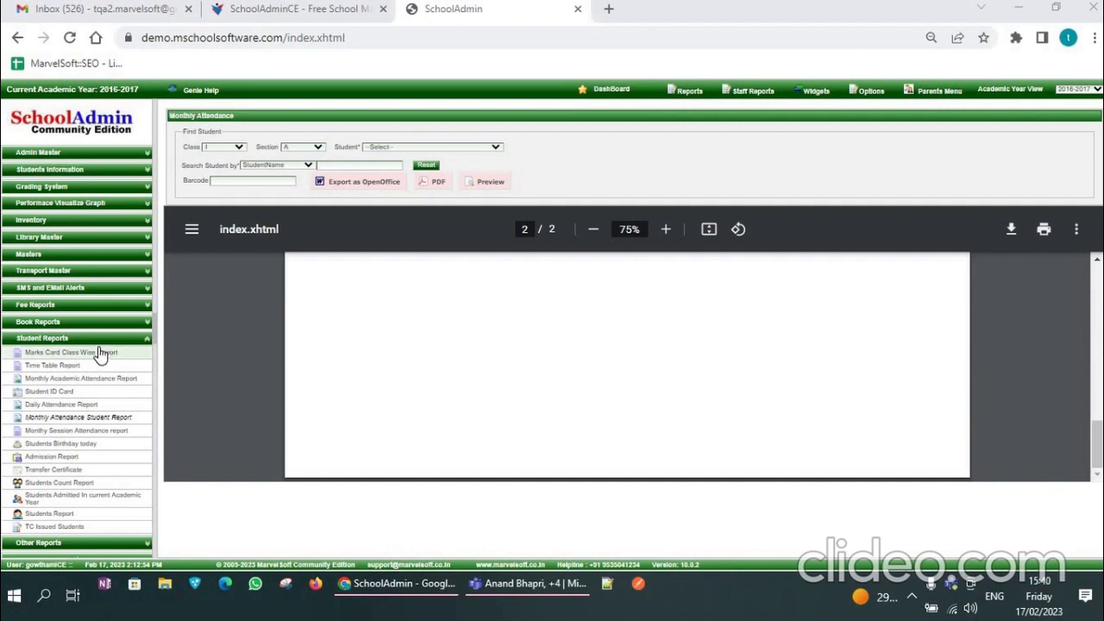
Generate the Daily Attendance Report for class I, section A, dated 01/06/2016, as PDF
click(73, 405)
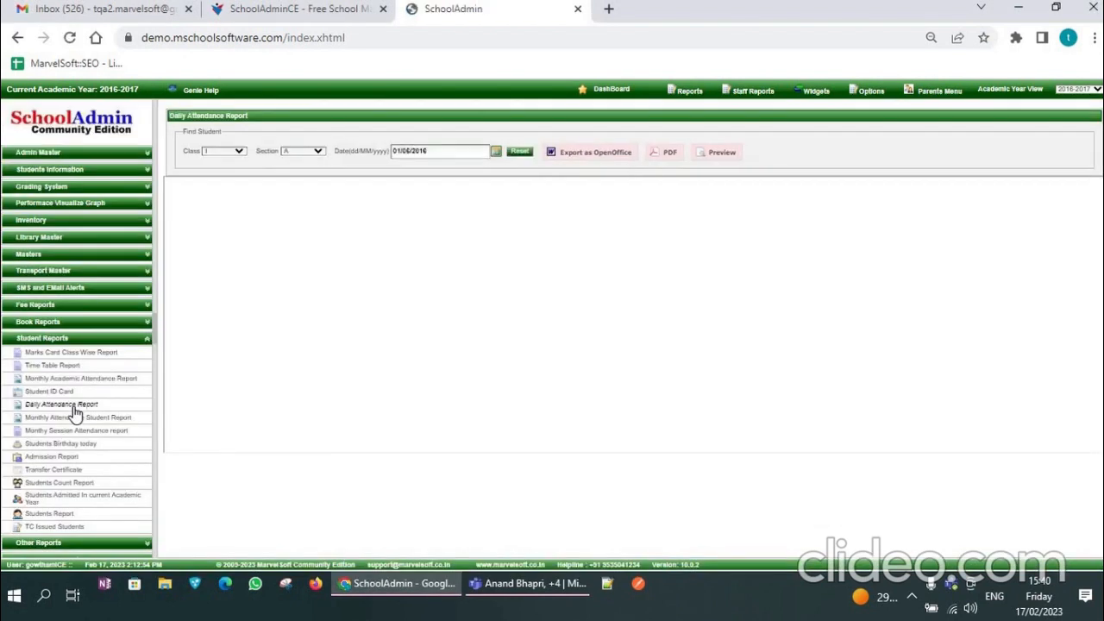
click(234, 151)
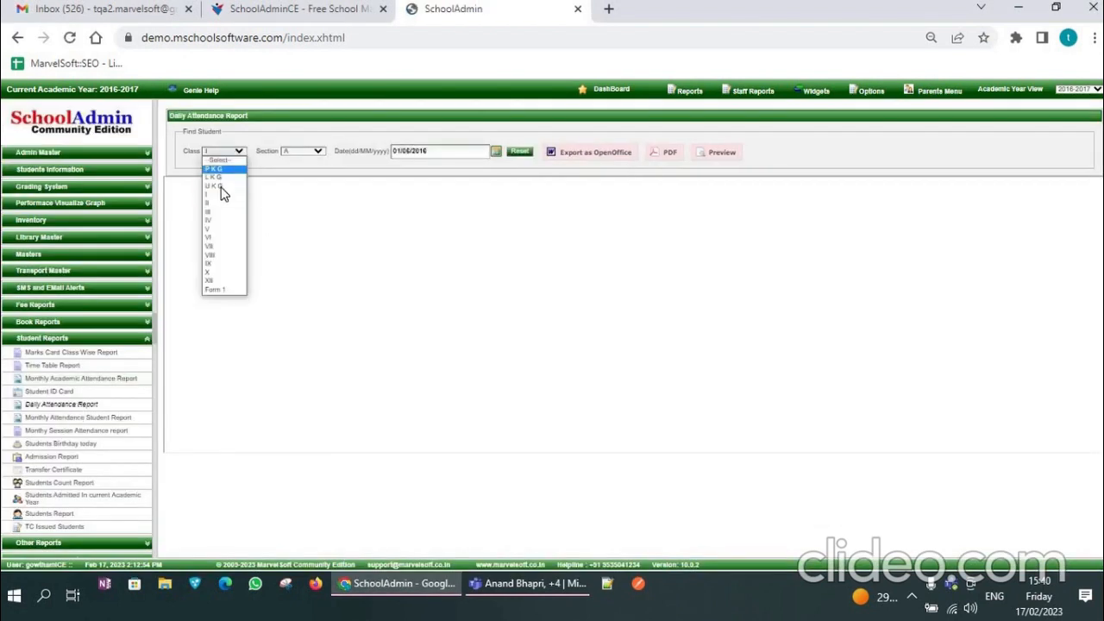
click(222, 195)
click(305, 152)
click(296, 177)
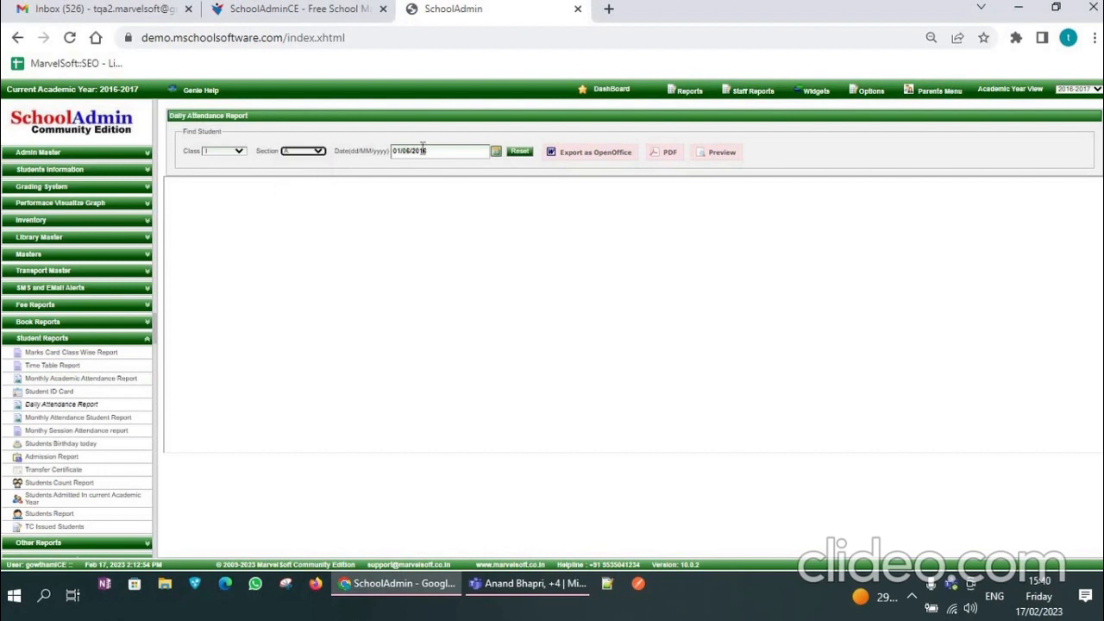
click(496, 152)
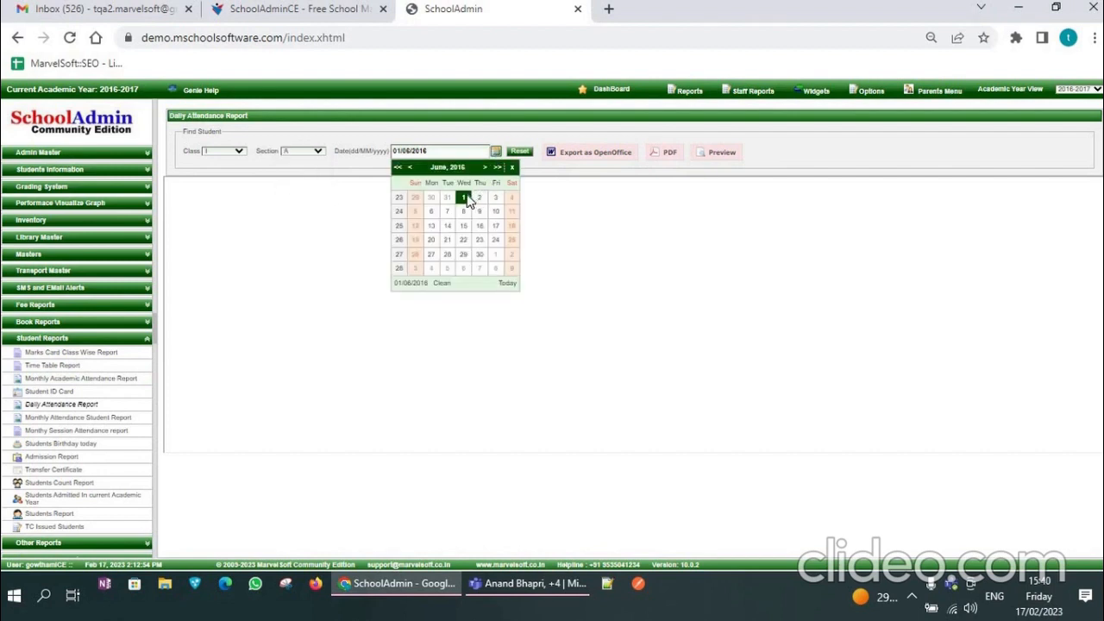
click(672, 164)
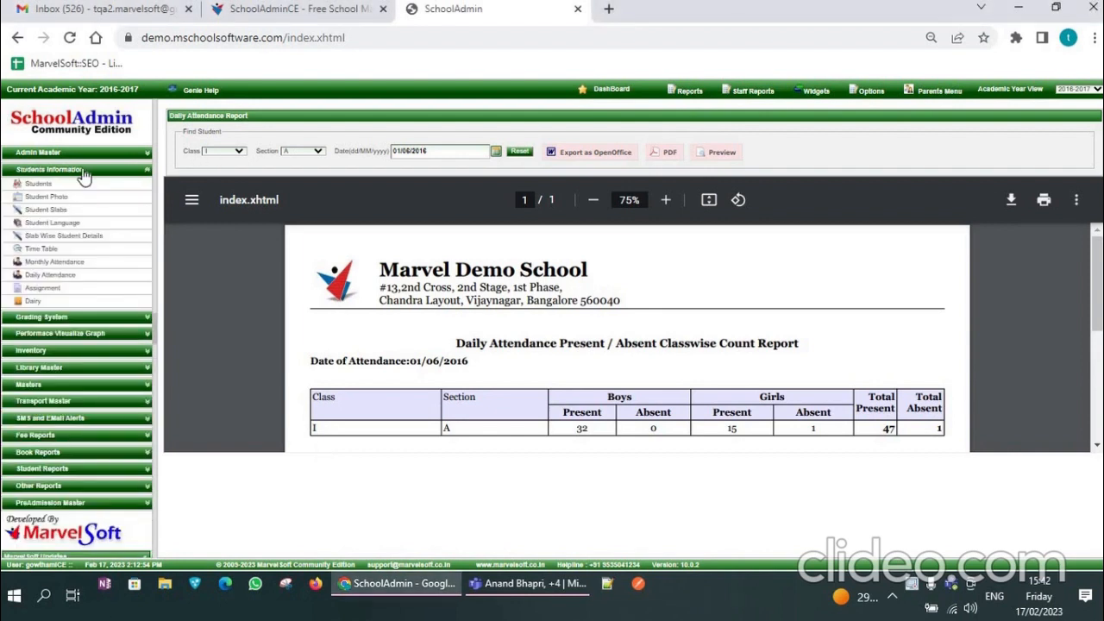
Open the Daily Attendance entry under Students Information and select class II, section A
click(74, 275)
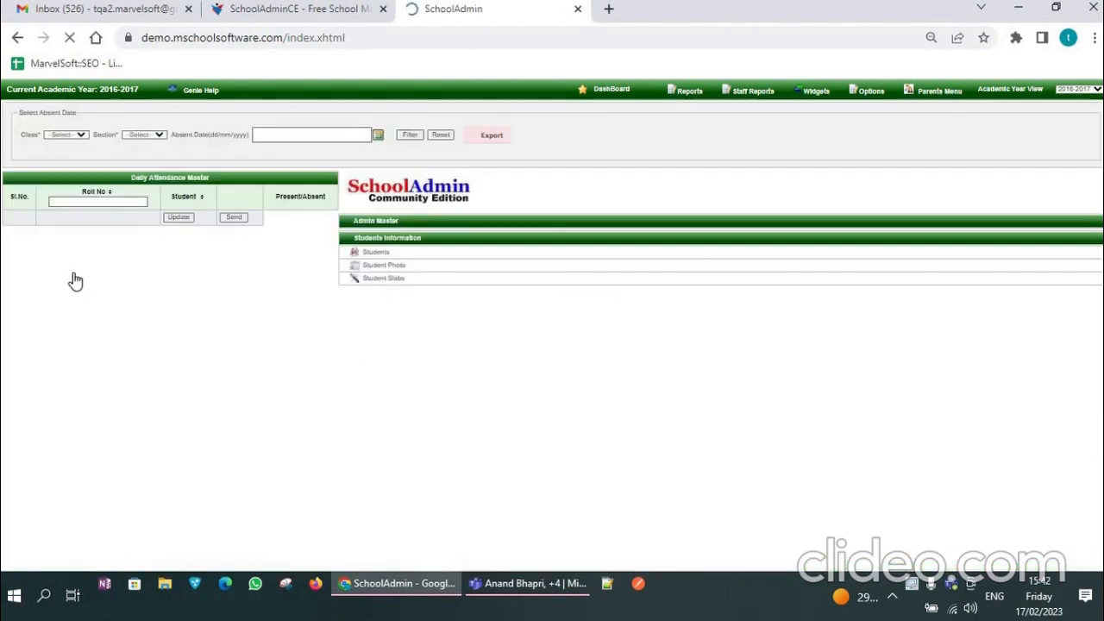
click(228, 143)
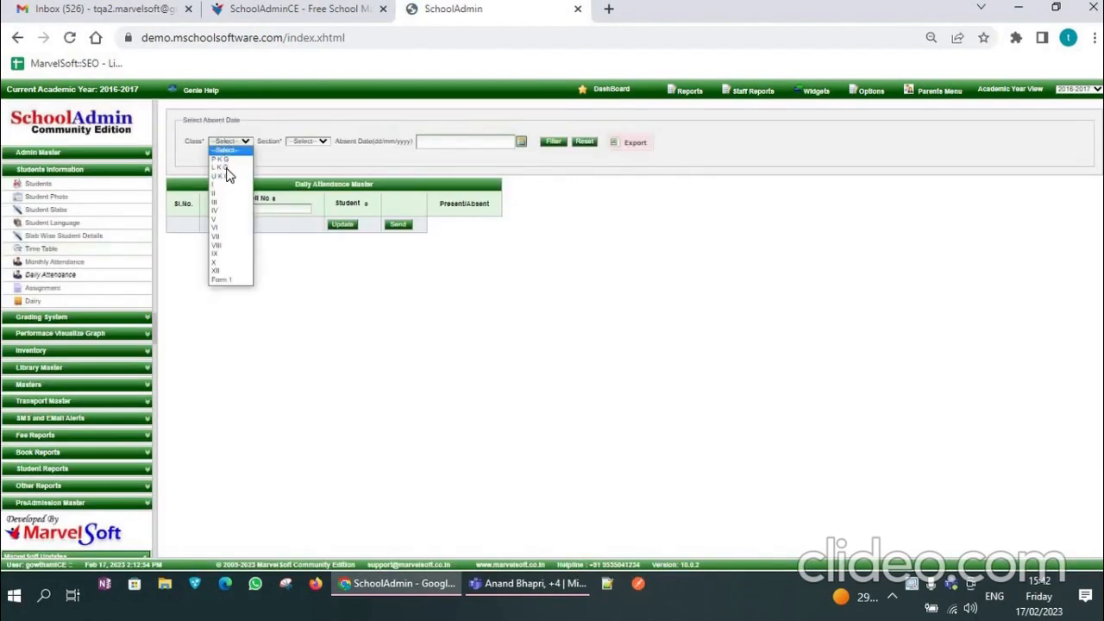
click(228, 194)
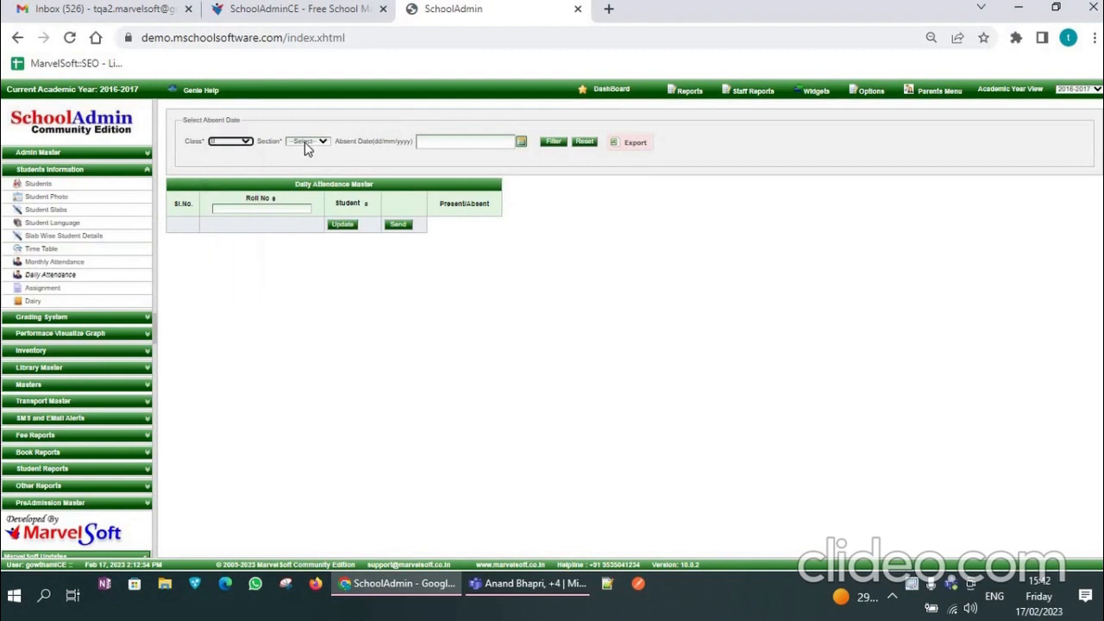
click(305, 143)
click(305, 150)
click(303, 143)
click(301, 162)
Set the absent date to 01/06/2016 and filter the class's student list
click(521, 143)
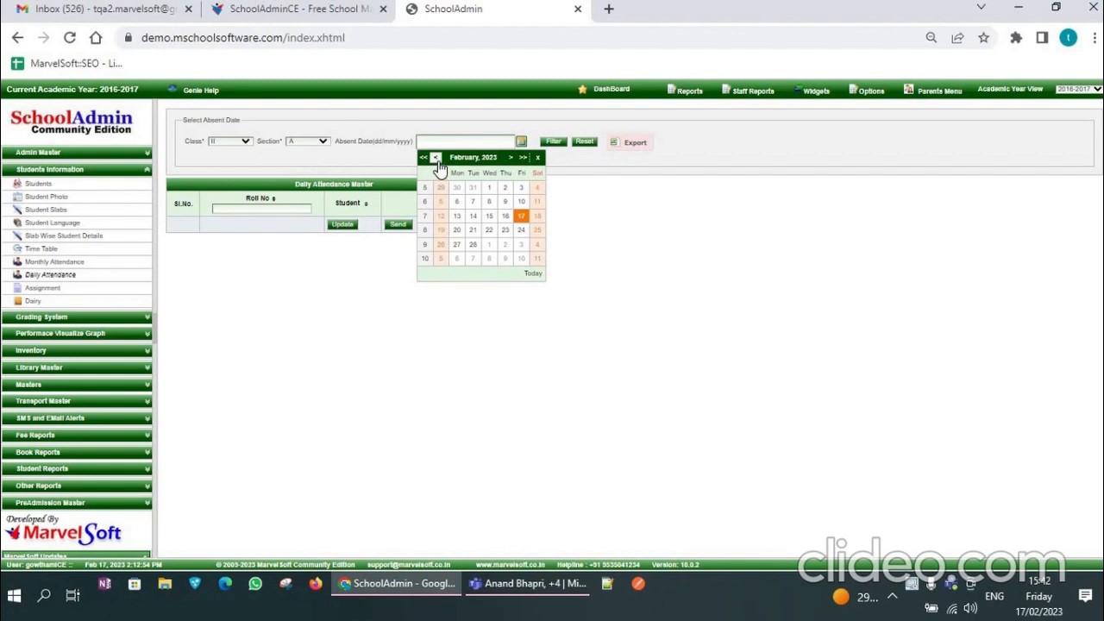
click(488, 158)
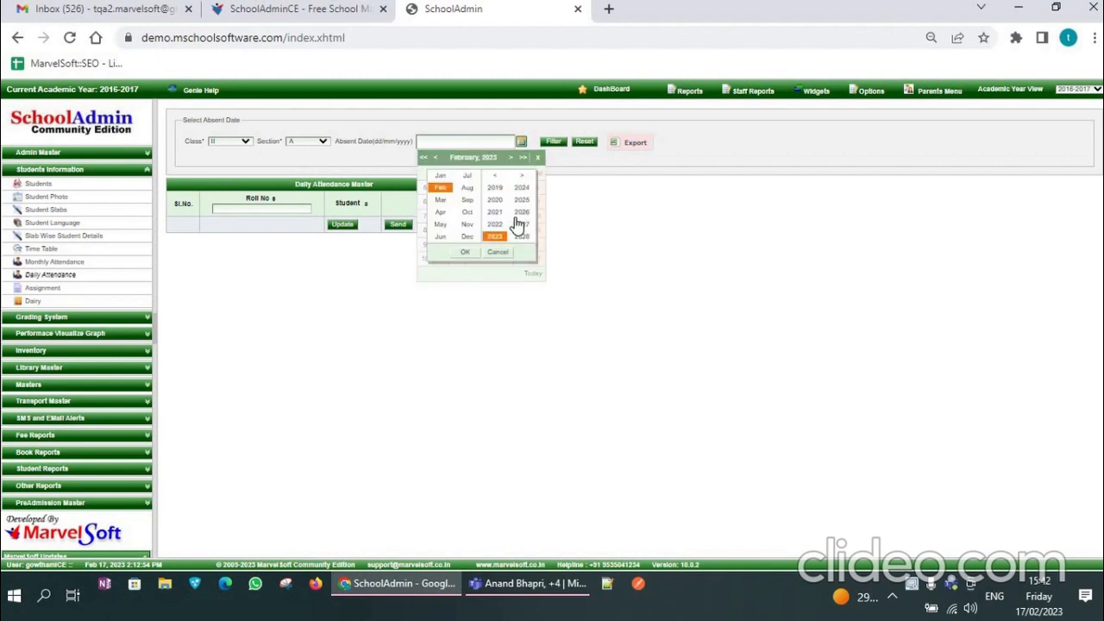
click(495, 176)
click(523, 213)
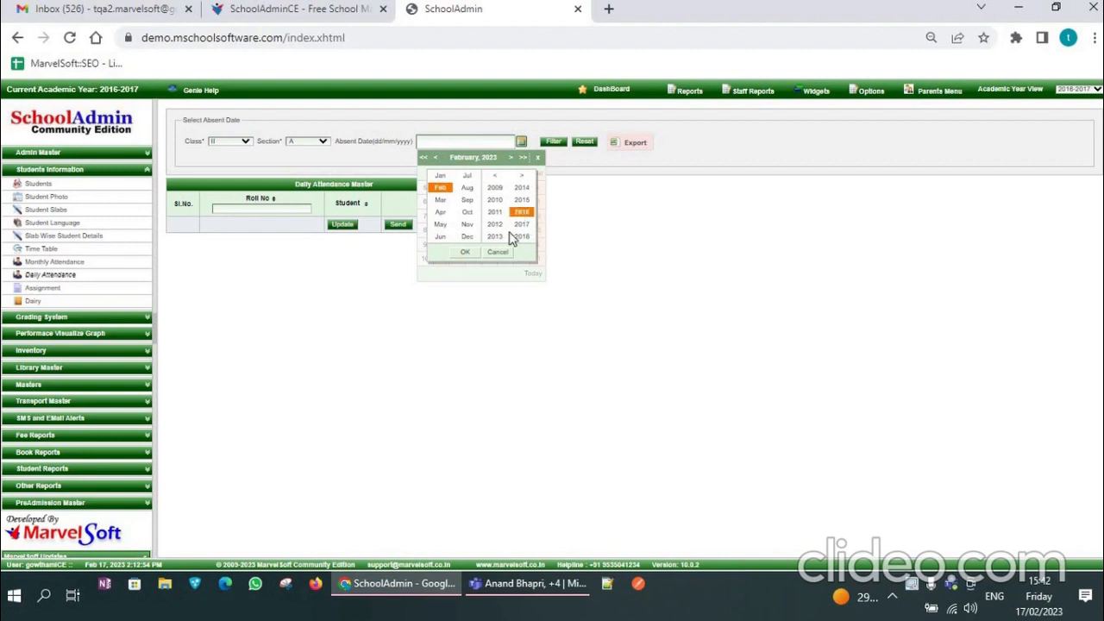
click(441, 236)
click(463, 252)
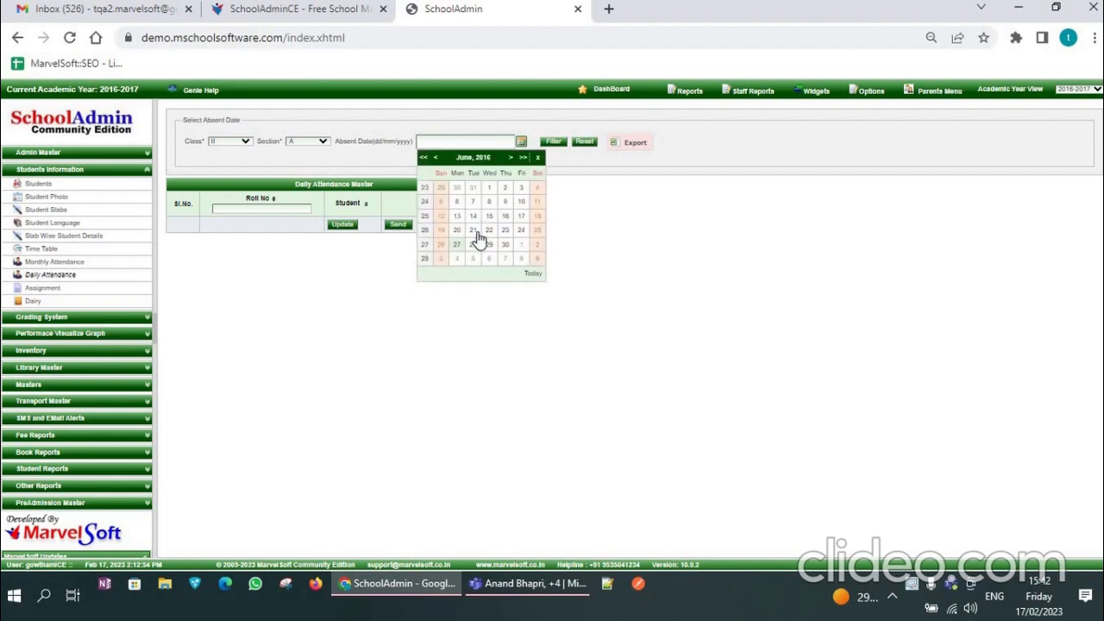
click(489, 188)
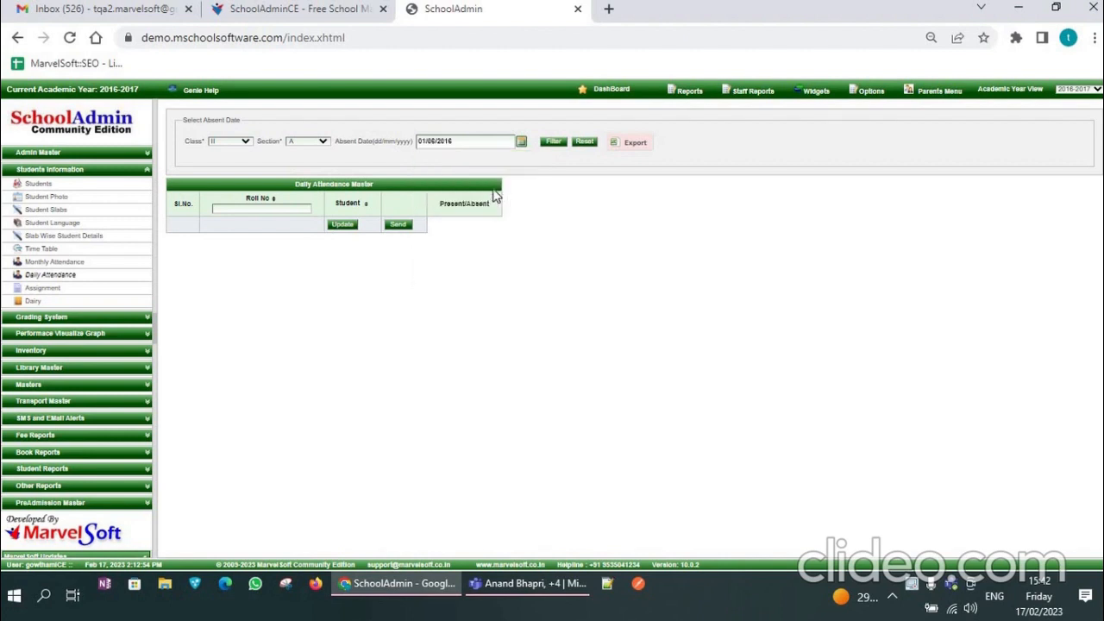
click(552, 143)
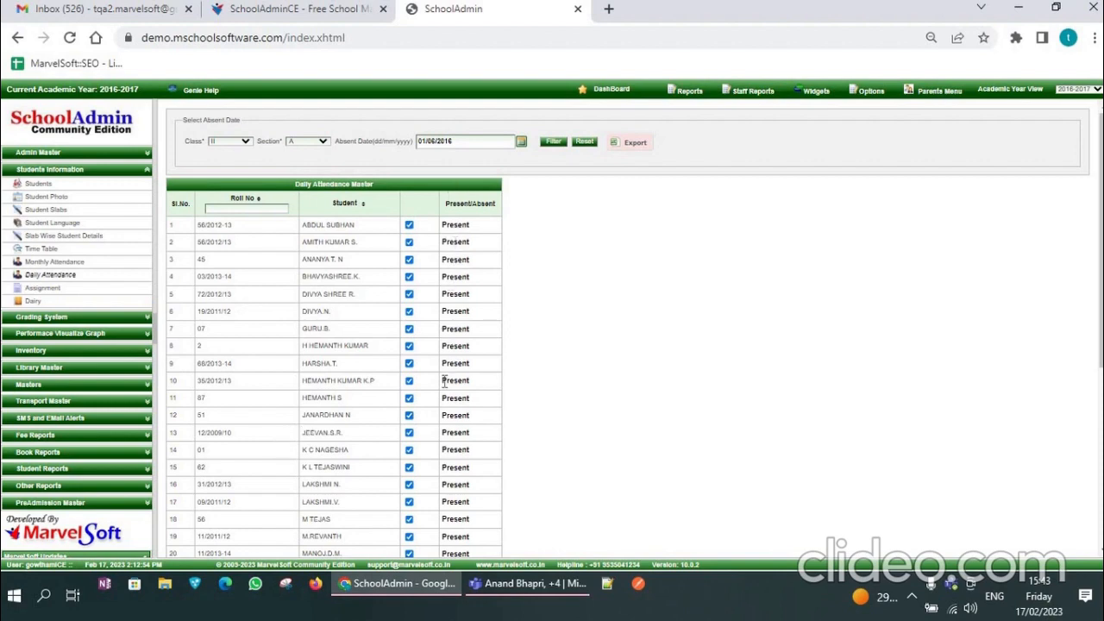
Mark the first, third, fifth and sixth students absent and save the daily attendance with Update
scroll(444, 382, down, 4)
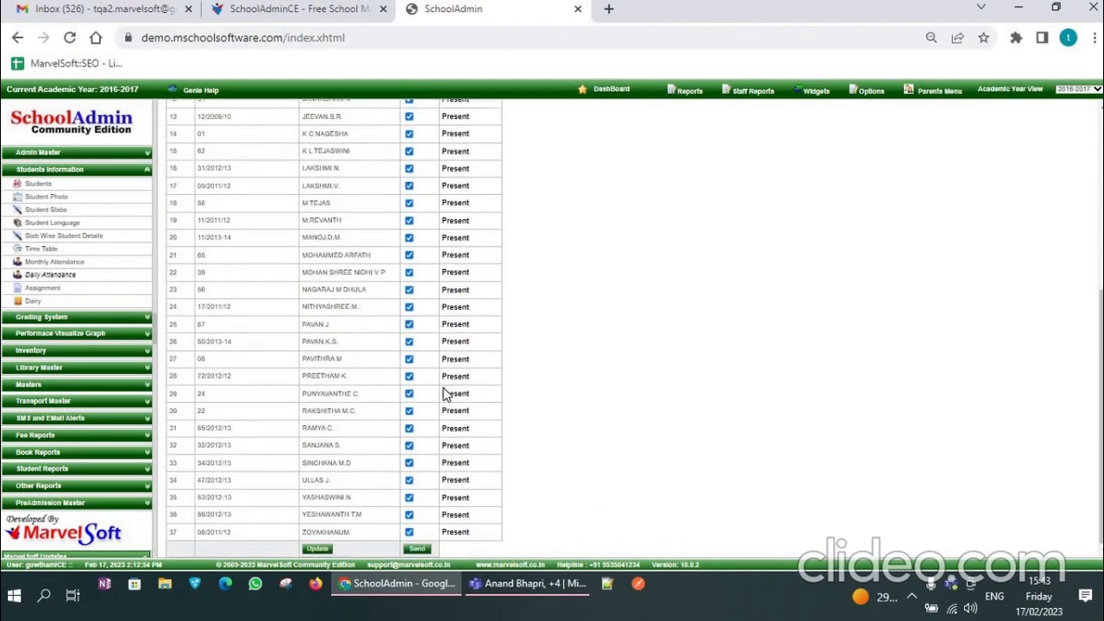
scroll(443, 393, up, 1)
scroll(447, 387, up, 2)
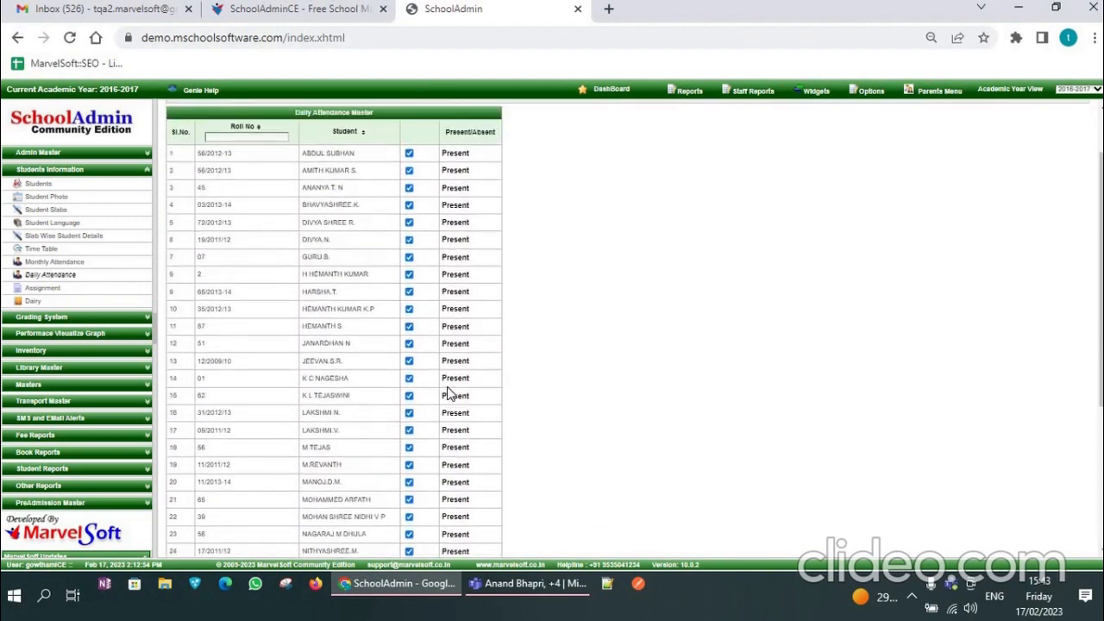
scroll(447, 393, up, 1)
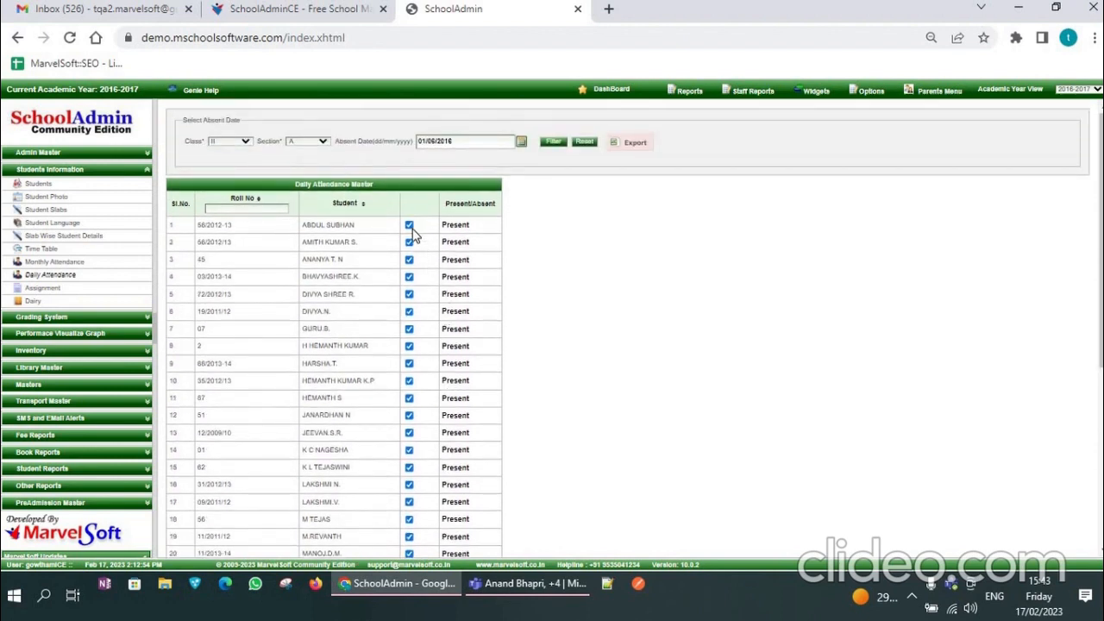
click(409, 227)
click(409, 259)
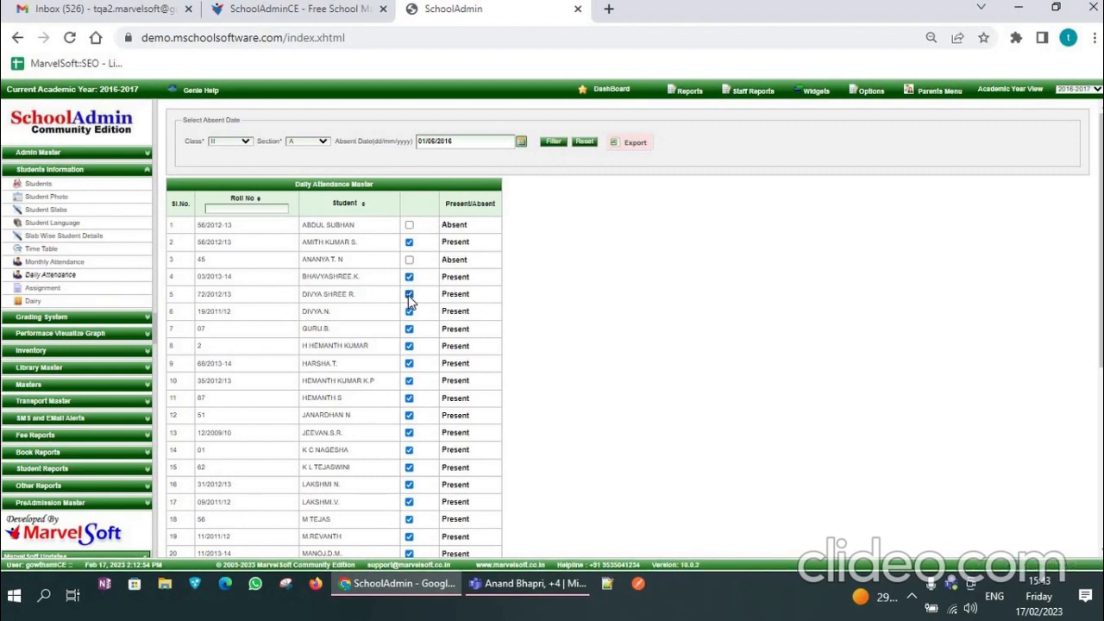
click(409, 295)
click(411, 312)
scroll(300, 478, down, 4)
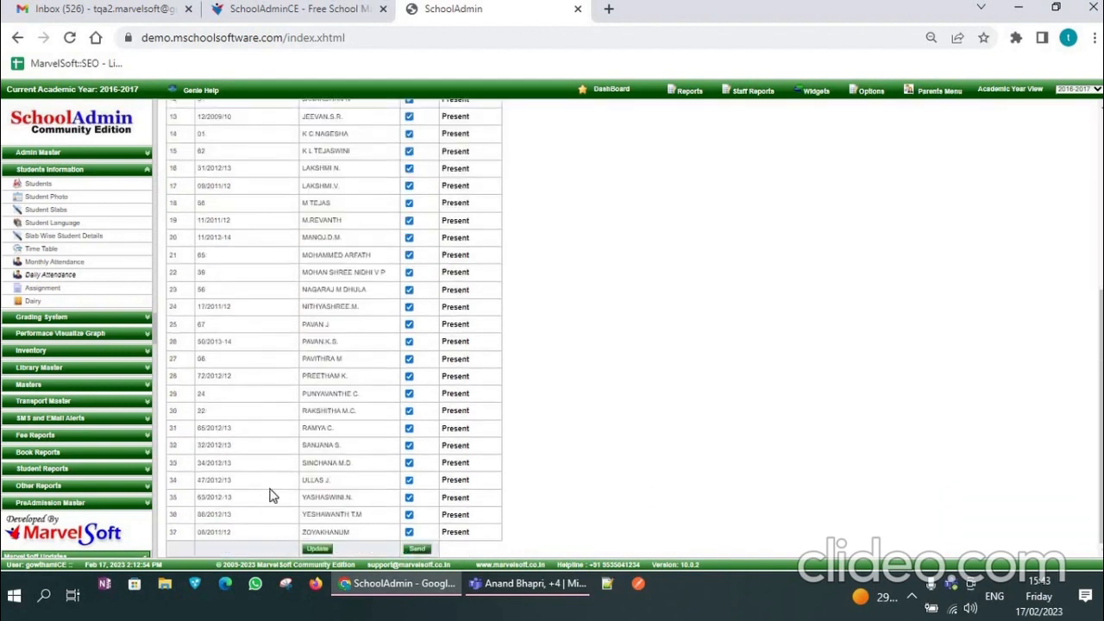
click(317, 549)
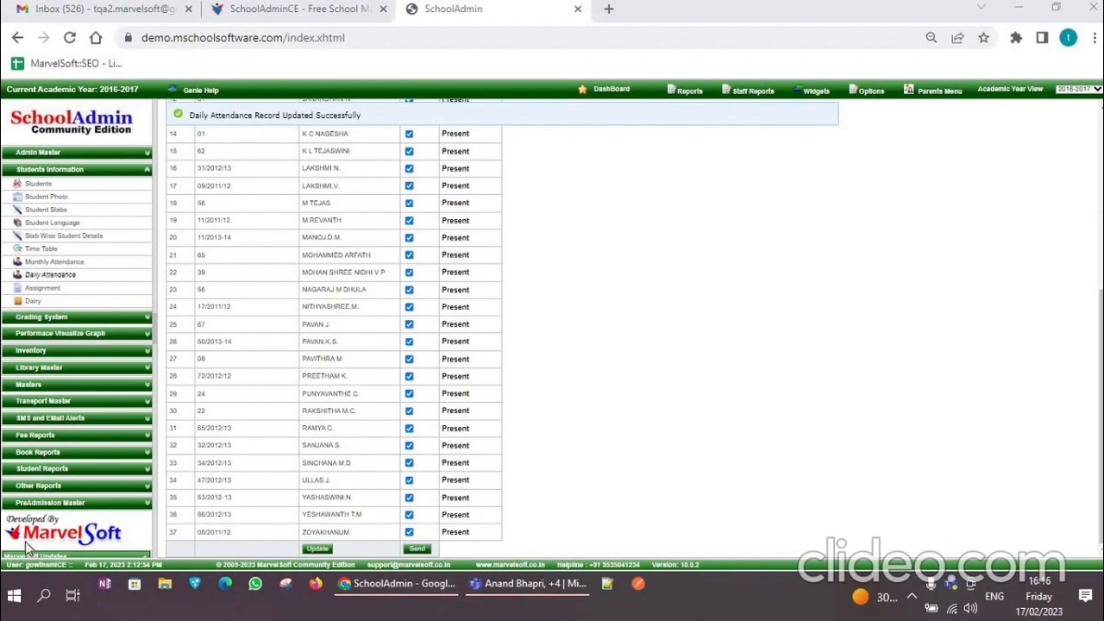
Open the Daily Attendance Report under Student Reports and generate it as PDF for class II, section A, dated 01/06/2016
click(36, 470)
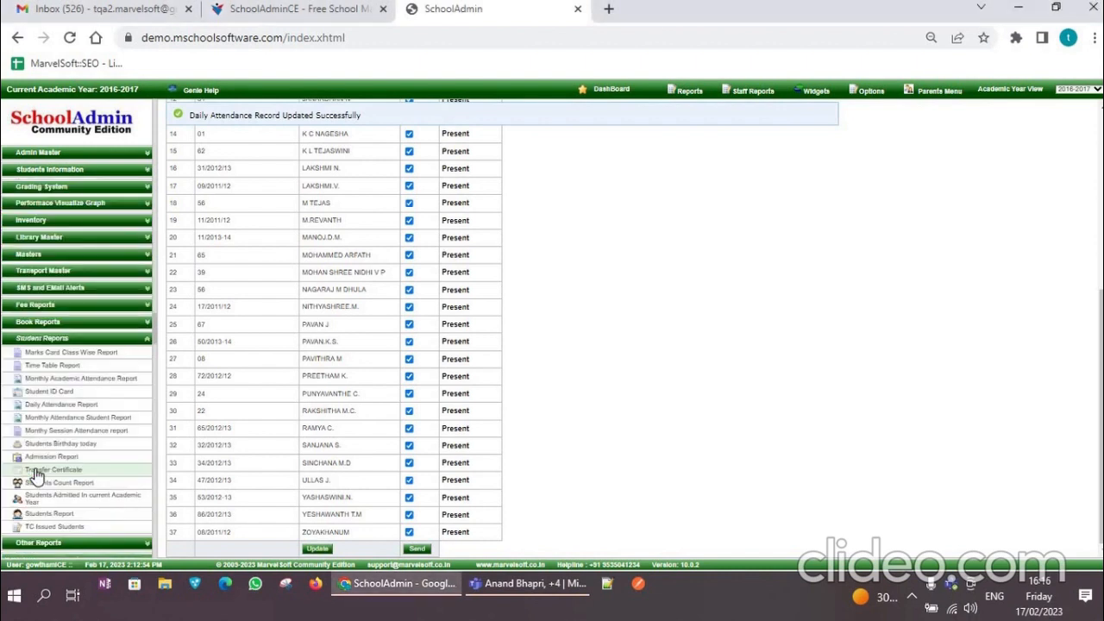
click(47, 407)
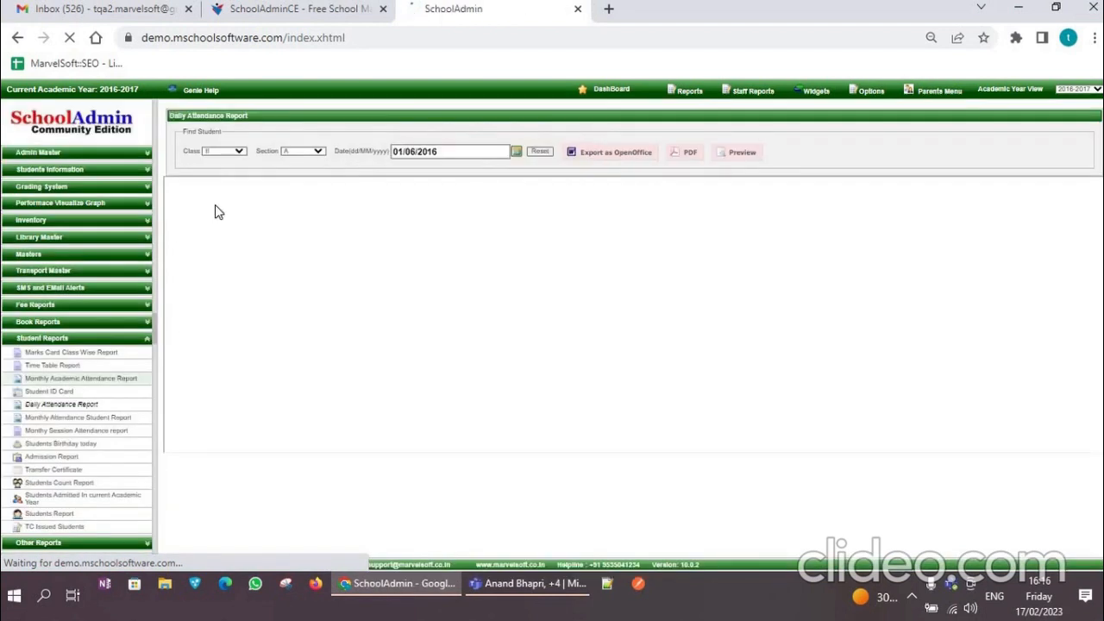
click(212, 152)
click(215, 207)
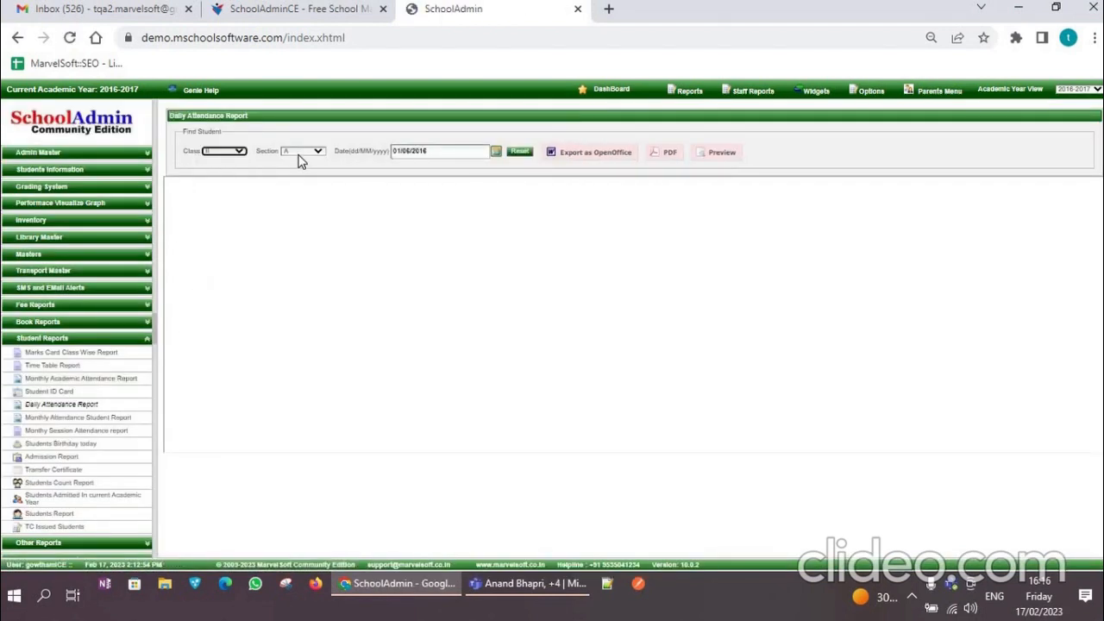
click(301, 153)
click(297, 174)
click(496, 153)
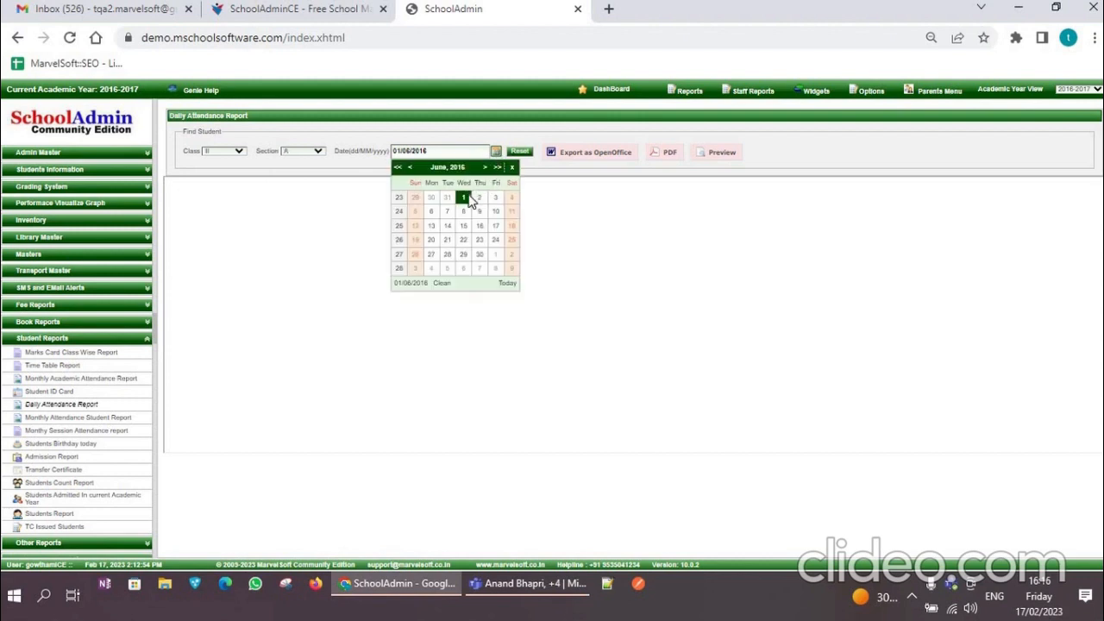
click(672, 155)
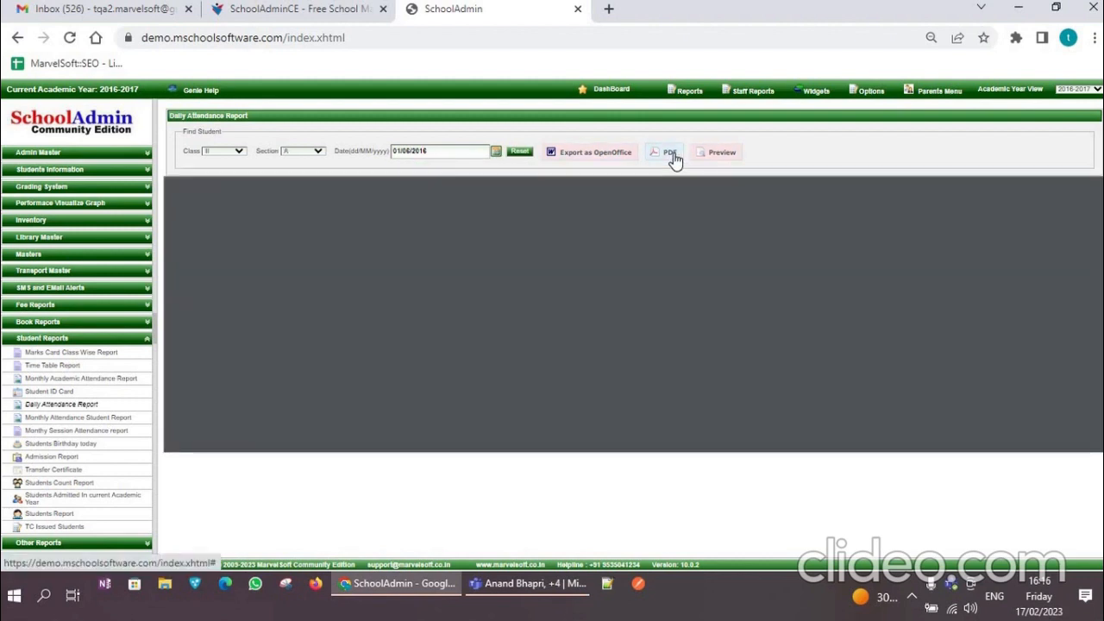